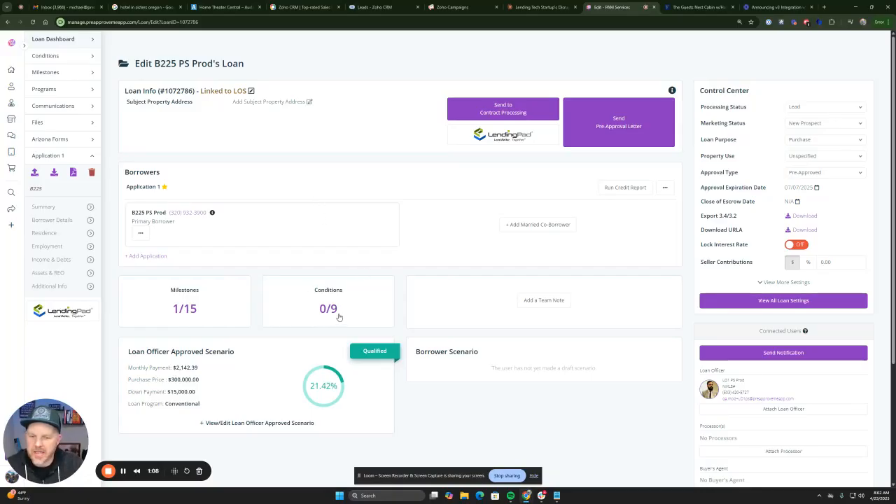
Open the linked loan in LendingPad, review its Assets & Liabilities and Loan & Property sections, and close it with a data sync.
{"action": "left_click", "coordinate": [453, 131]}
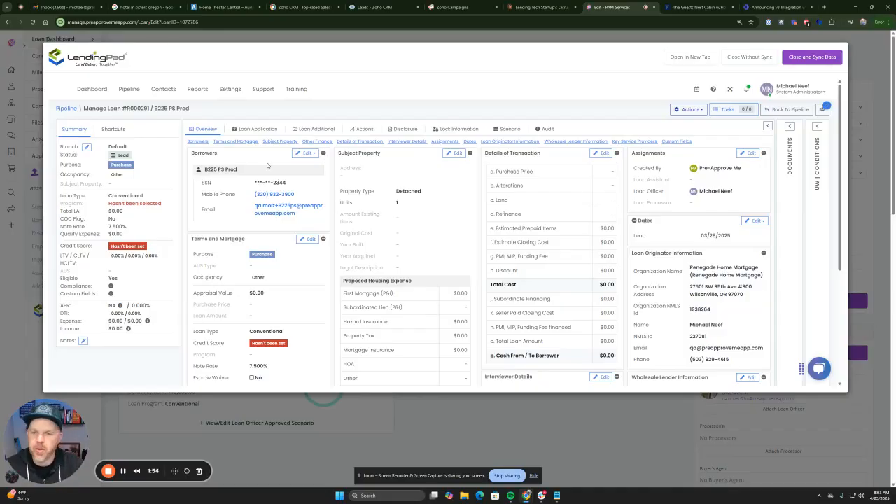
{"action": "left_click", "coordinate": [257, 129]}
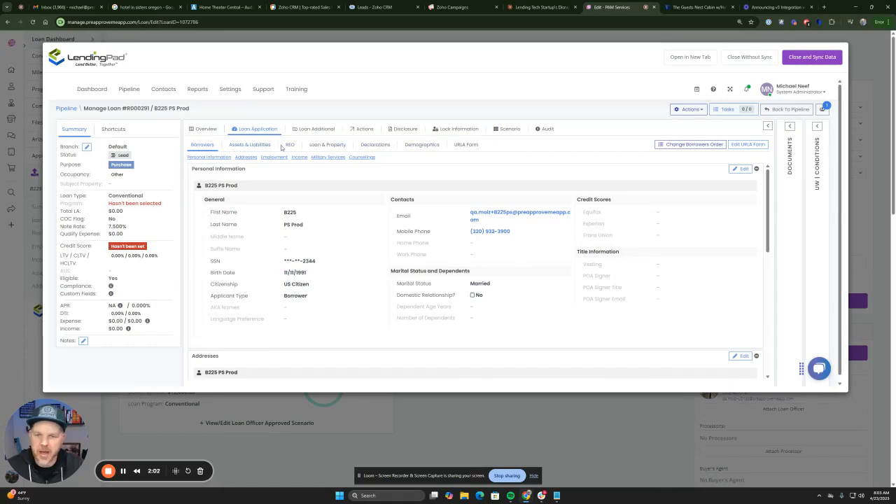
{"action": "left_click", "coordinate": [254, 146]}
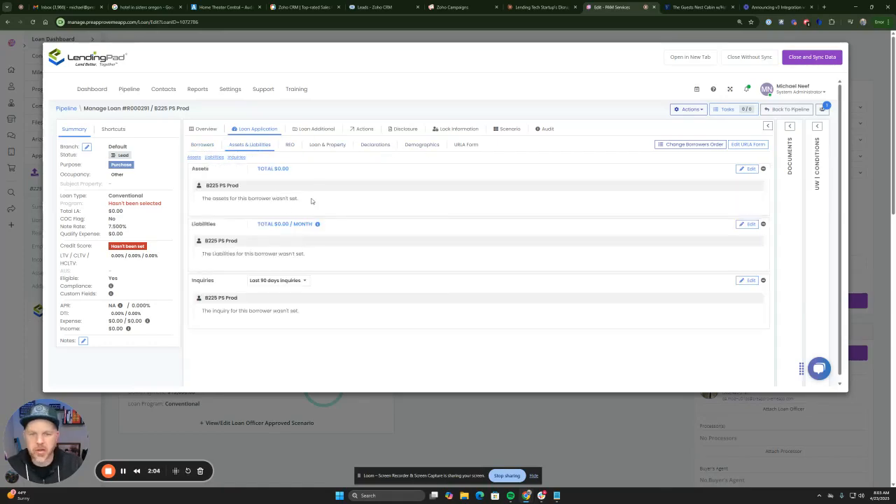
{"action": "left_click", "coordinate": [319, 146]}
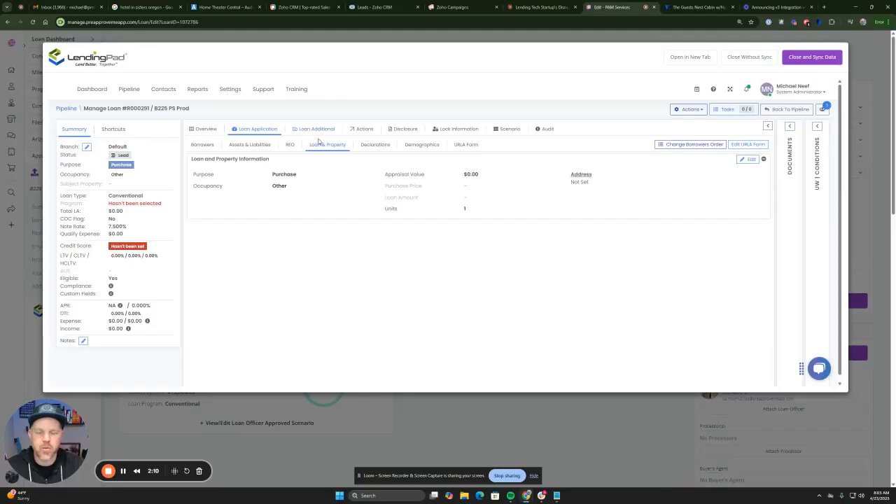
{"action": "left_click", "coordinate": [815, 59]}
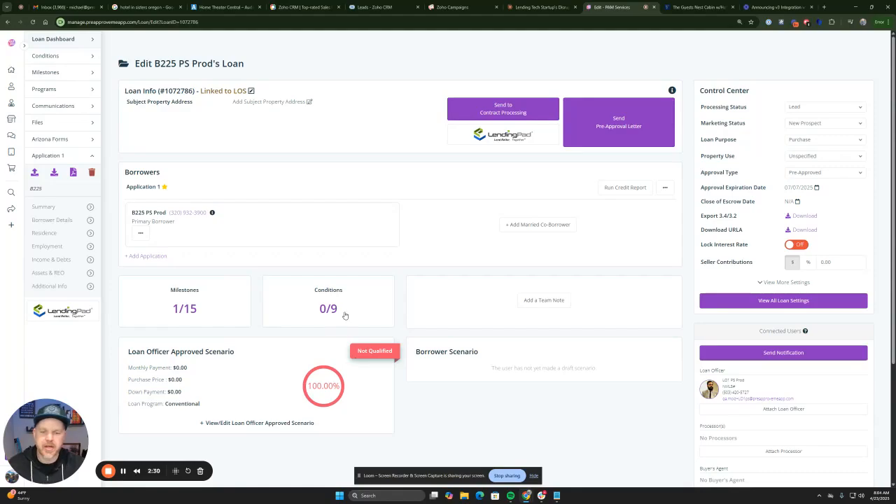
Reopen the loan in LendingPad and add a Checking Account asset with a cash value of $30,000 to the loan application.
{"action": "left_click", "coordinate": [503, 139]}
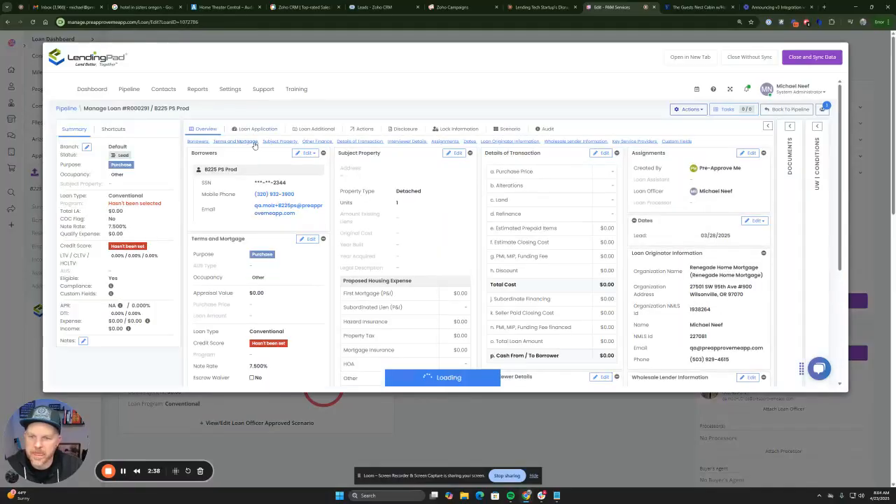
{"action": "left_click", "coordinate": [258, 129]}
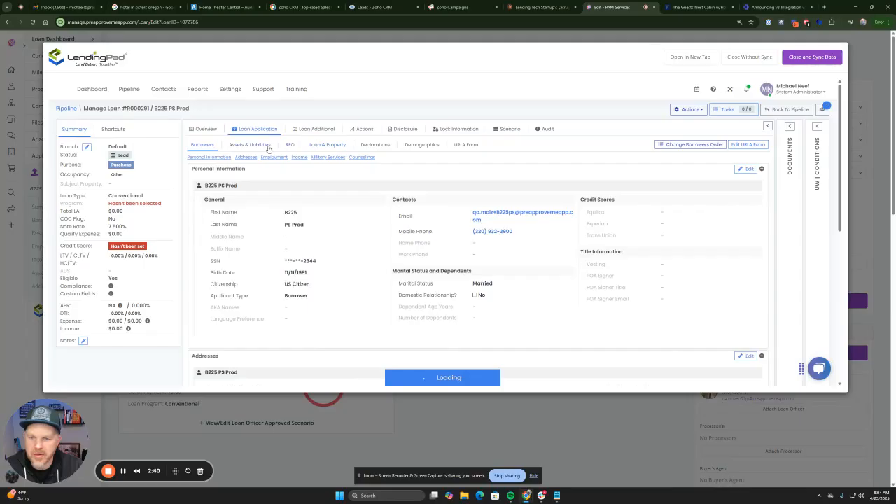
{"action": "left_click", "coordinate": [257, 146]}
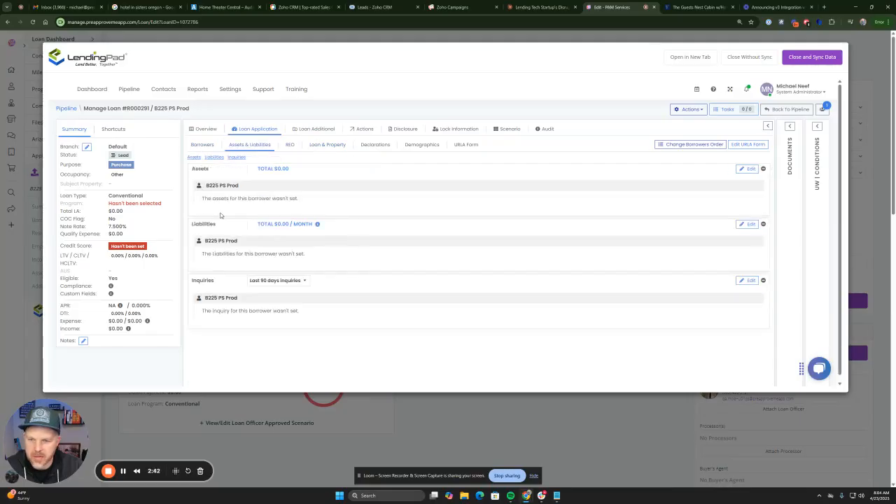
{"action": "left_click", "coordinate": [748, 169]}
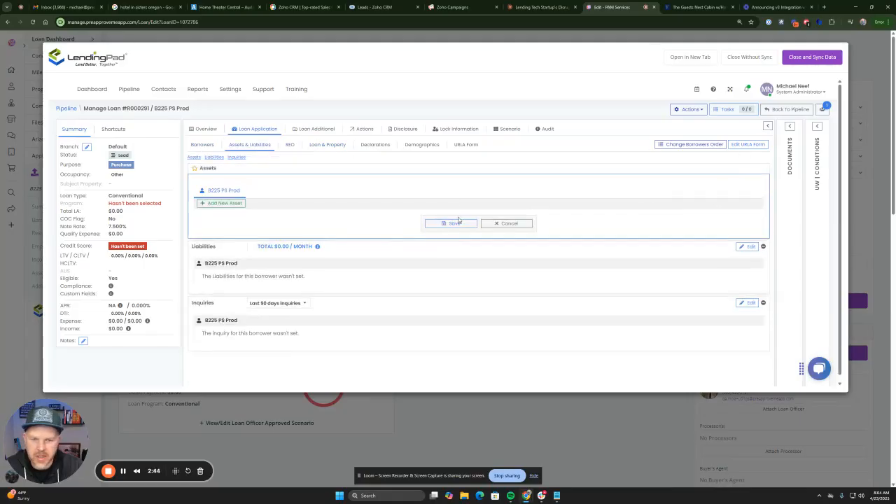
{"action": "left_click", "coordinate": [224, 203]}
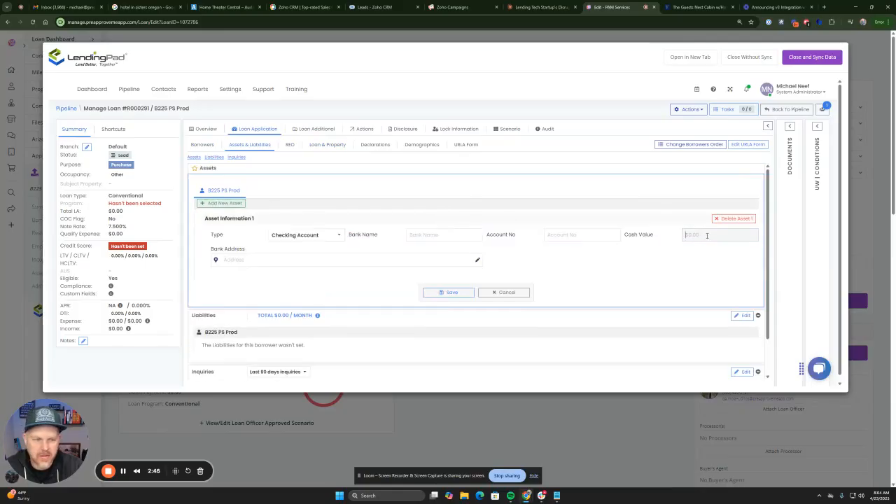
{"action": "type", "text": "30,000"}
{"action": "left_click", "coordinate": [435, 292]}
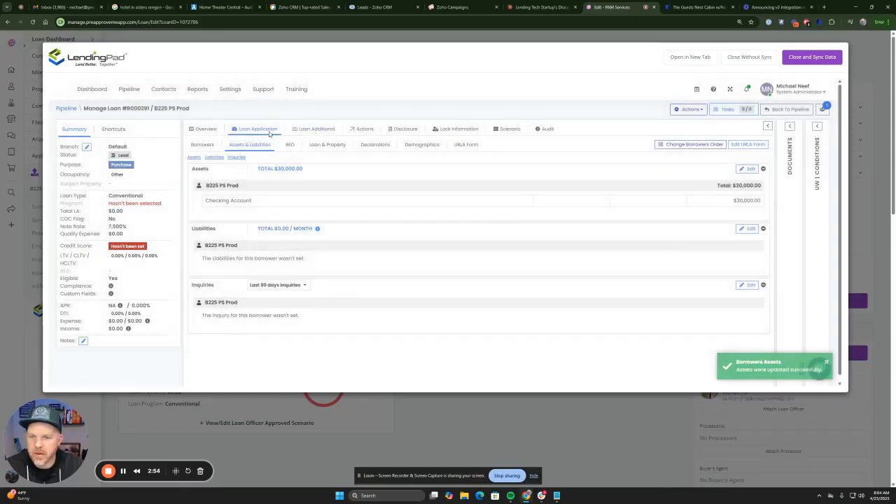
Open the borrower's Employment section of the loan application for editing.
{"action": "left_click", "coordinate": [203, 145]}
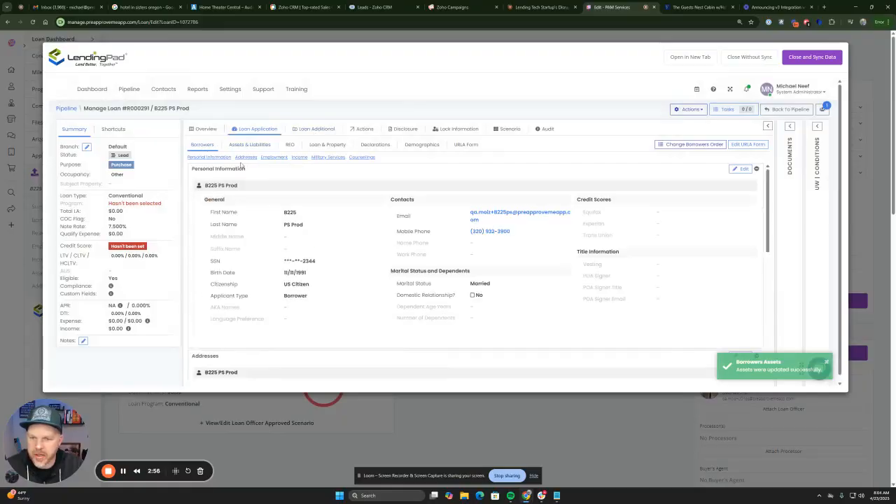
{"action": "left_click", "coordinate": [274, 156]}
{"action": "scroll", "coordinate": [718, 138], "scroll_direction": "up", "scroll_amount": 2}
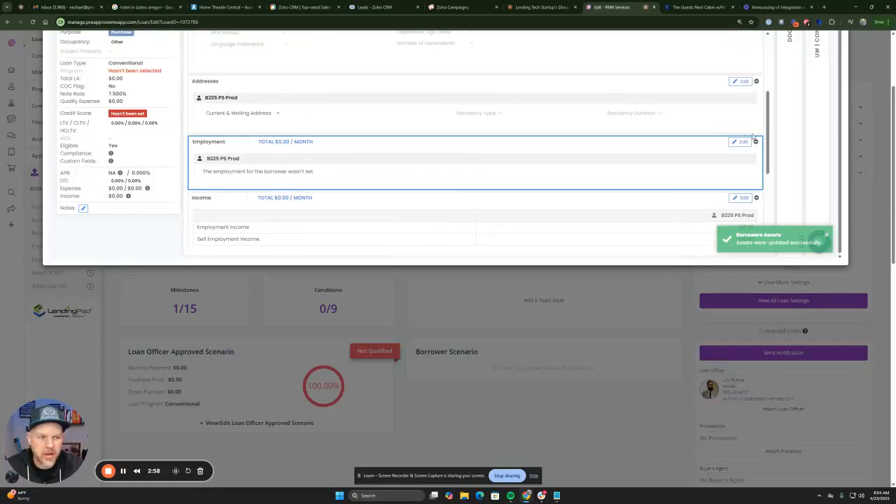
{"action": "scroll", "coordinate": [858, 205], "scroll_direction": "up", "scroll_amount": 2}
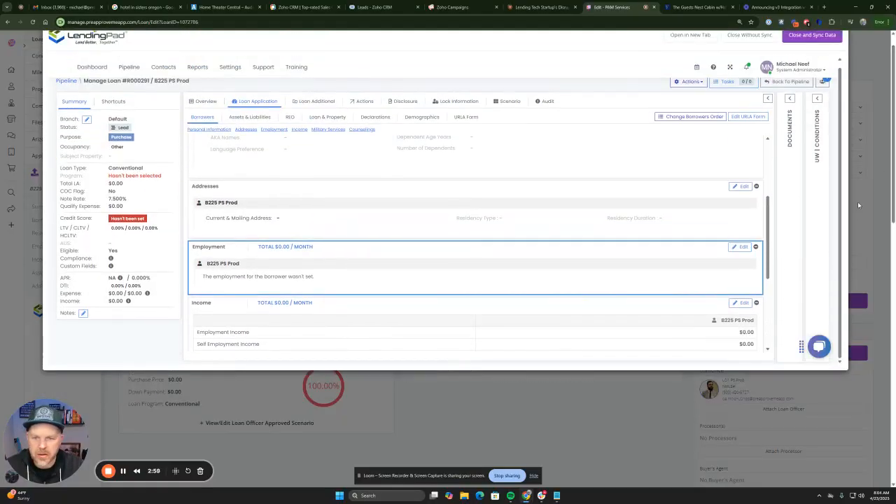
{"action": "left_click", "coordinate": [740, 247]}
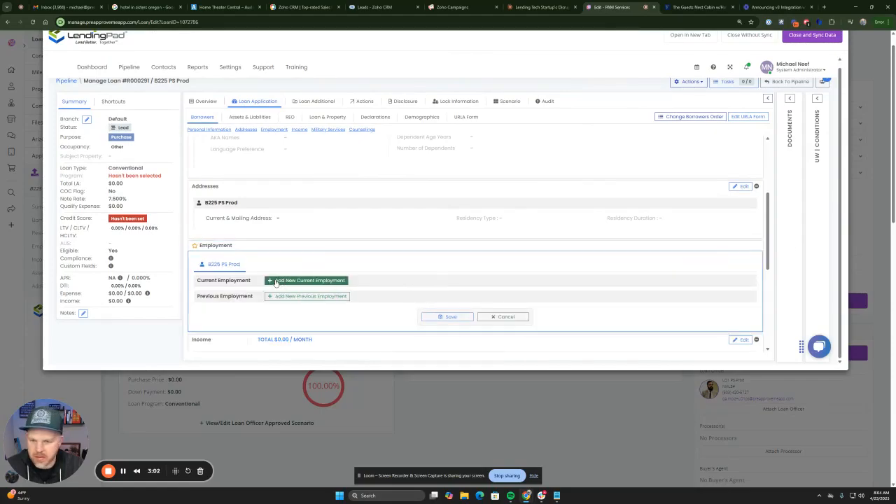
{"action": "scroll", "coordinate": [483, 234], "scroll_direction": "up", "scroll_amount": 2}
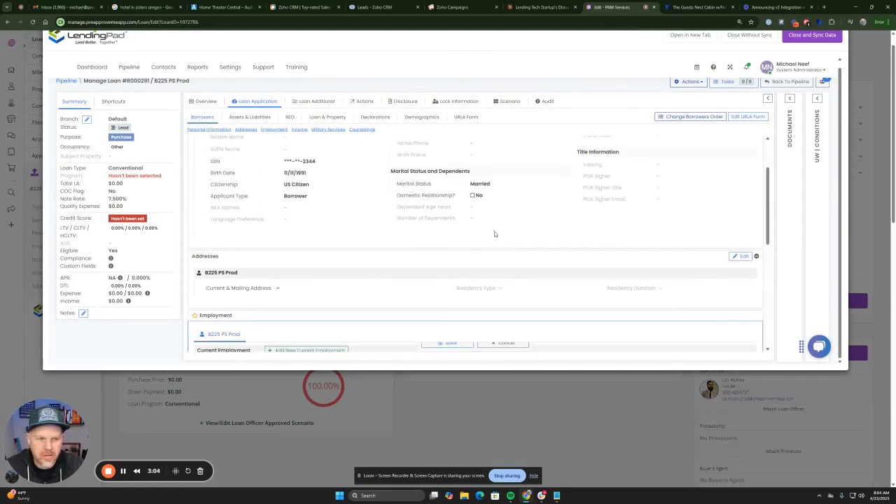
{"action": "scroll", "coordinate": [494, 234], "scroll_direction": "down", "scroll_amount": 5}
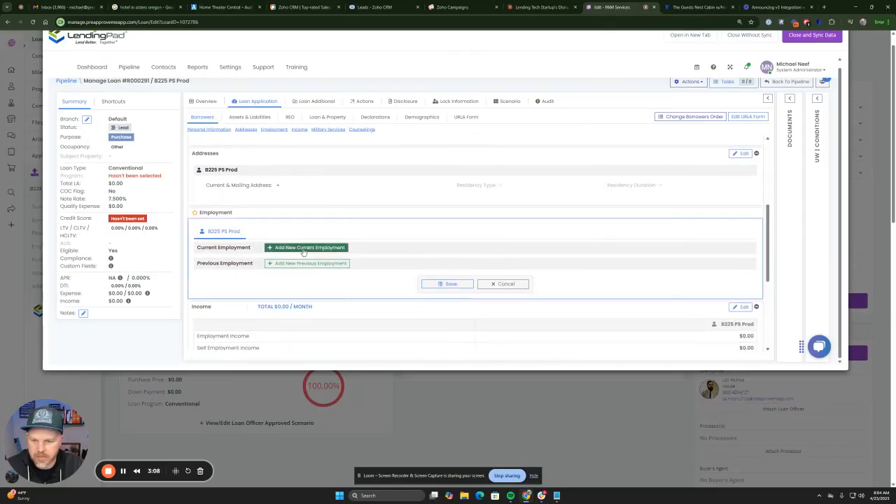
{"action": "left_click", "coordinate": [740, 307]}
{"action": "scroll", "coordinate": [595, 296], "scroll_direction": "down", "scroll_amount": 4}
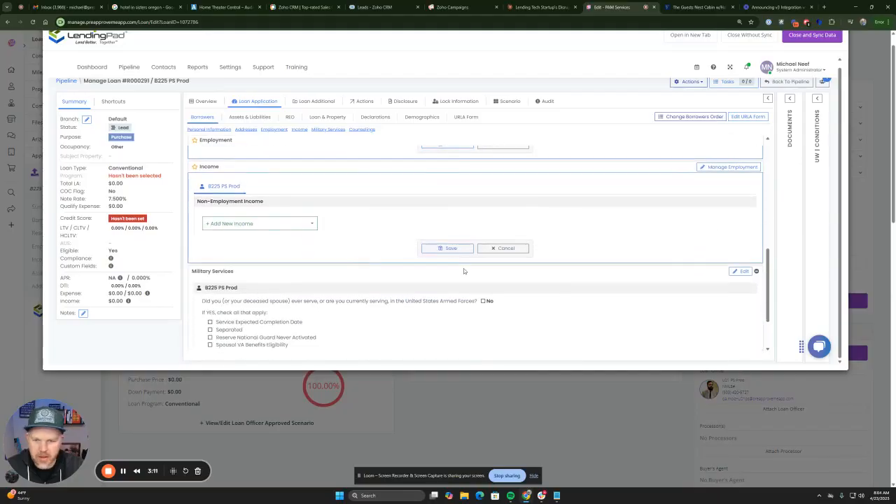
{"action": "left_click", "coordinate": [277, 225]}
{"action": "left_click", "coordinate": [265, 237]}
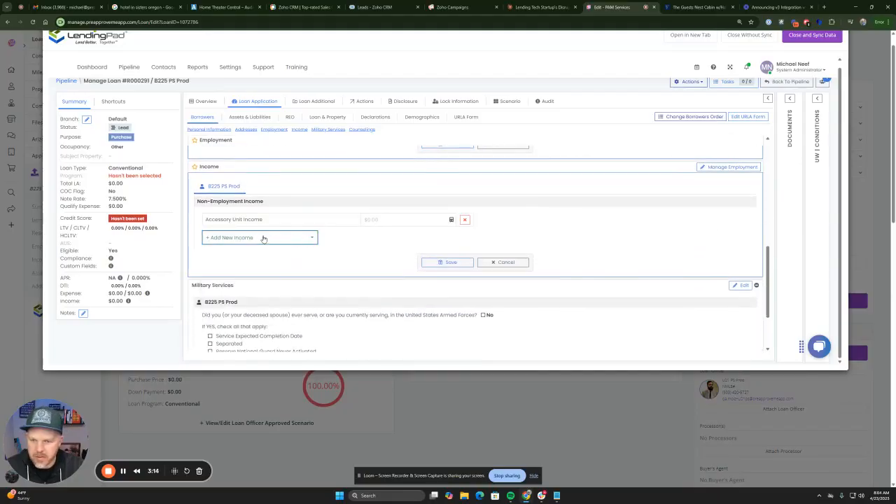
{"action": "left_click", "coordinate": [464, 219]}
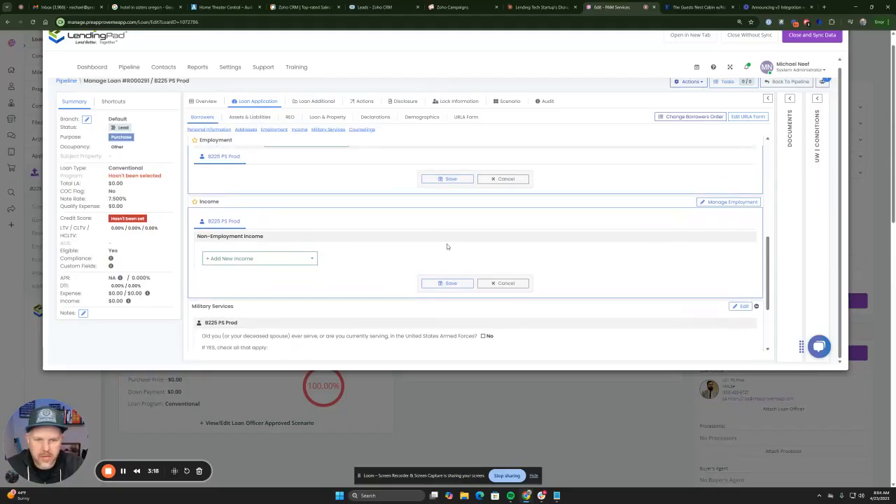
Add a new current employment for the borrower with a base gross monthly income of $5,000.
{"action": "scroll", "coordinate": [448, 252], "scroll_direction": "up", "scroll_amount": 1}
{"action": "left_click", "coordinate": [345, 215]}
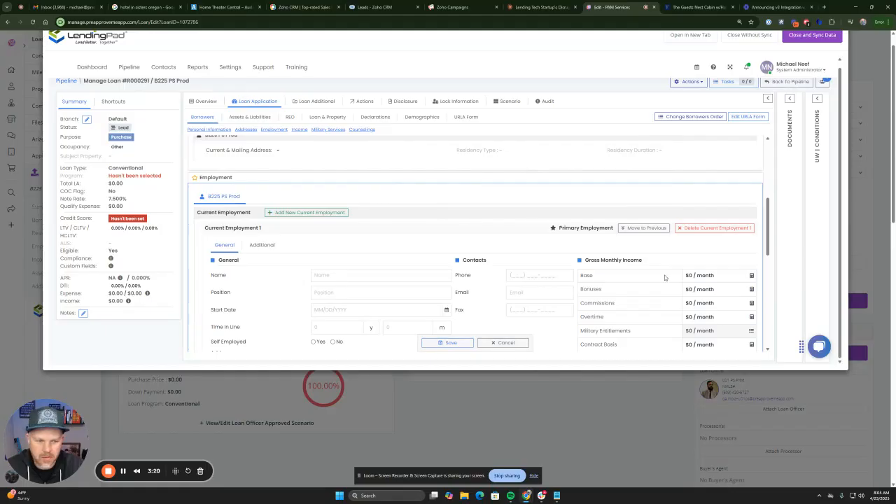
{"action": "scroll", "coordinate": [700, 277], "scroll_direction": "down", "scroll_amount": 1}
{"action": "left_click", "coordinate": [687, 241]}
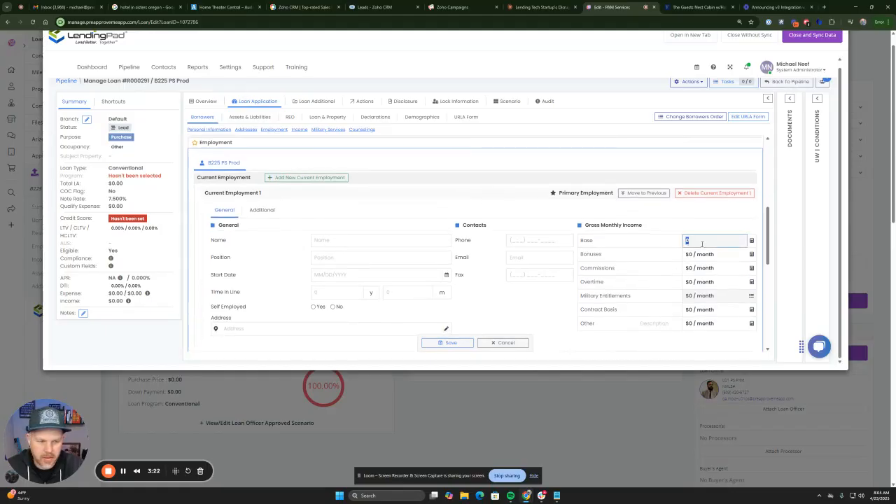
{"action": "type", "text": "6000"}
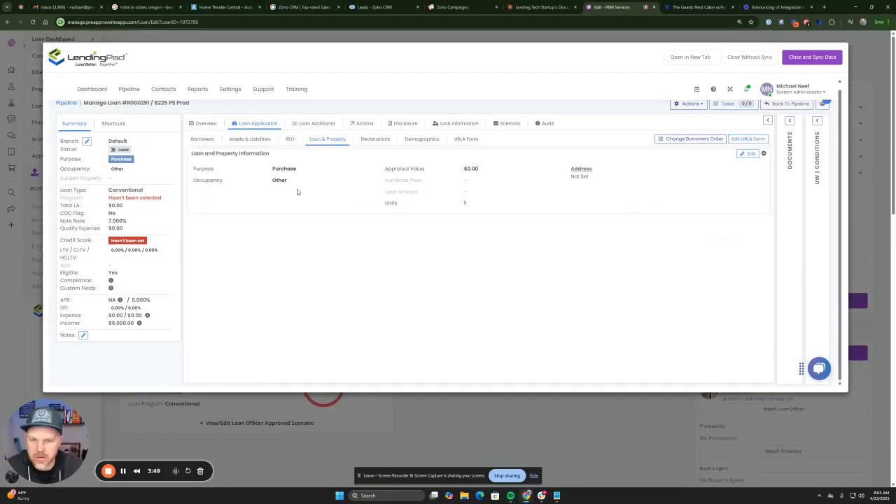
Set the appraisal value and purchase price to $300,000 in the Loan and Property Information.
{"action": "left_click", "coordinate": [747, 153]}
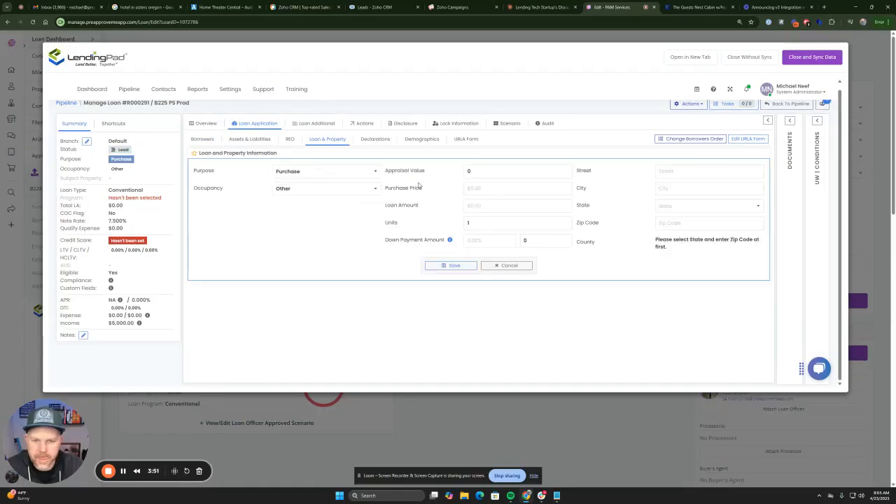
{"action": "left_click", "coordinate": [470, 174]}
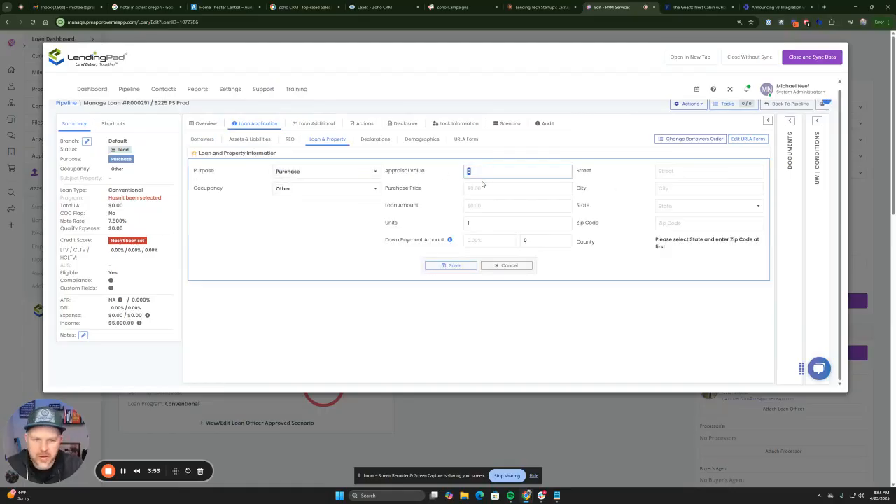
{"action": "type", "text": "300000"}
{"action": "left_click", "coordinate": [484, 189]}
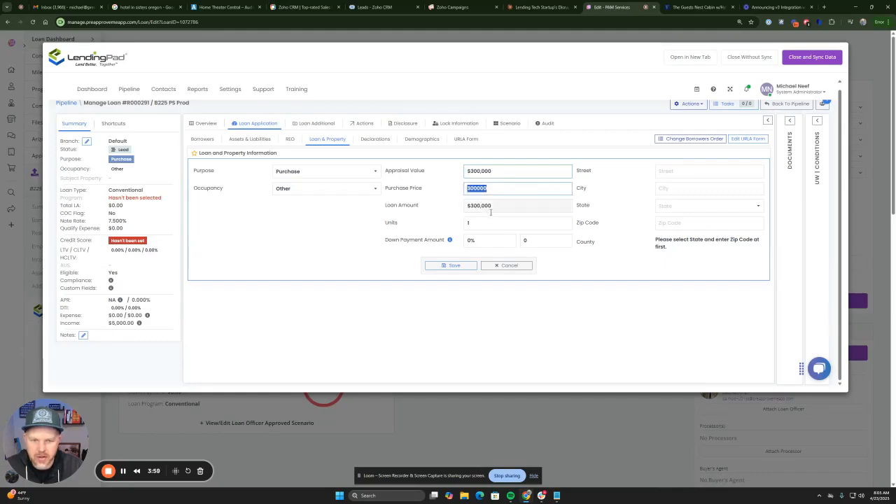
Set the loan amount to $225,000 in the Loan and Property Information.
{"action": "left_click", "coordinate": [497, 208]}
{"action": "type", "text": "22"}
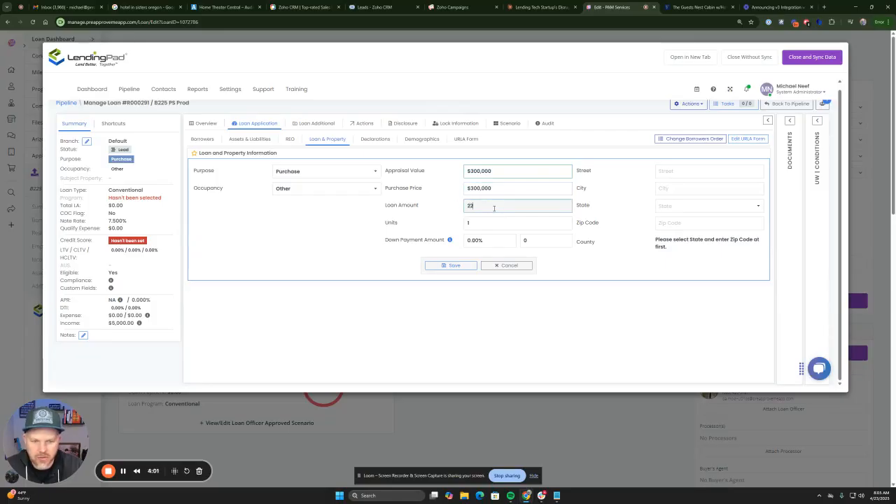
{"action": "type", "text": "5,0000"}
{"action": "left_click", "coordinate": [490, 221]}
{"action": "left_click", "coordinate": [491, 311]}
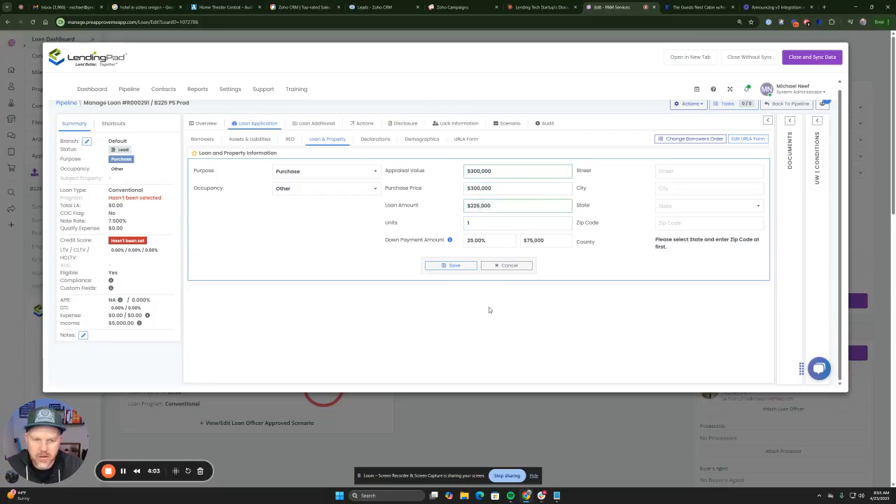
{"action": "left_click", "coordinate": [460, 269]}
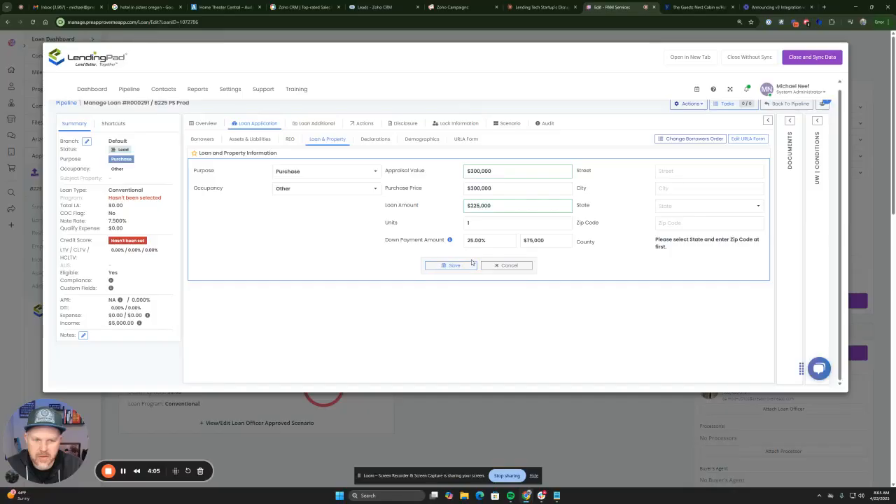
Set the loan amount to $275,000, save the property information, and close LendingPad with the data synced.
{"action": "left_click", "coordinate": [495, 206]}
{"action": "left_click_drag", "start_coordinate": [506, 205], "coordinate": [465, 206]}
{"action": "type", "text": "275000"}
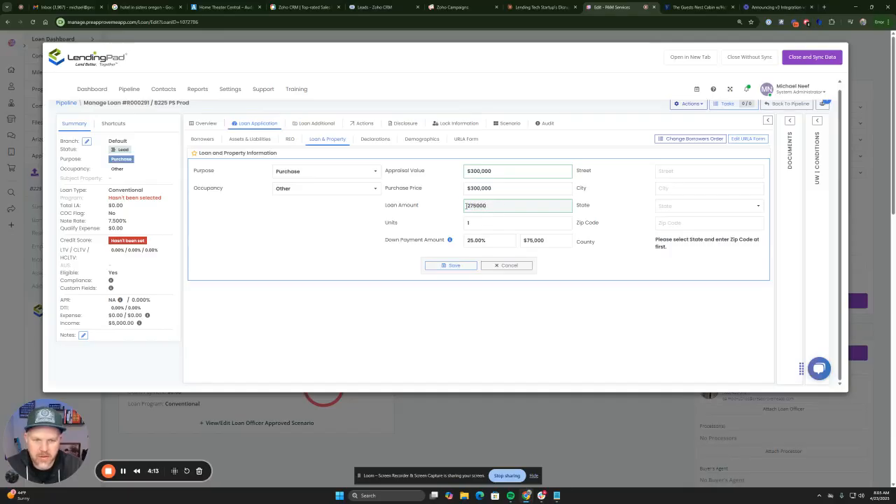
{"action": "left_click", "coordinate": [487, 295]}
{"action": "left_click", "coordinate": [452, 265]}
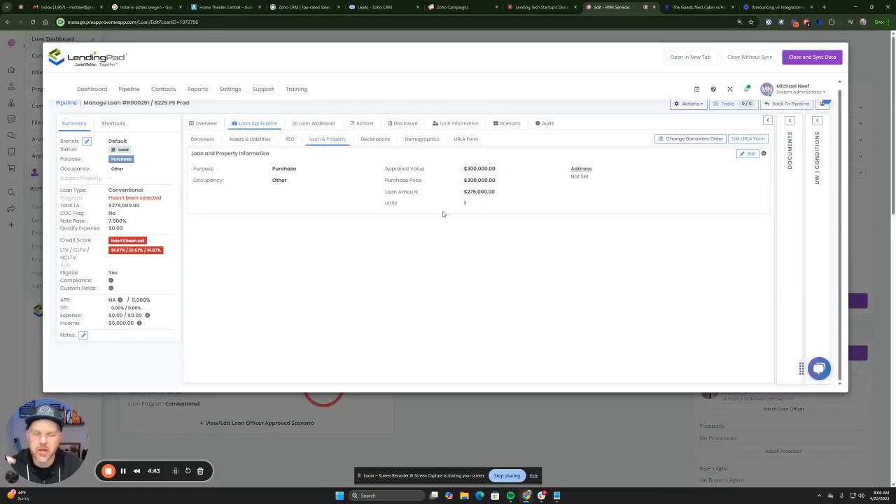
{"action": "left_click", "coordinate": [825, 59]}
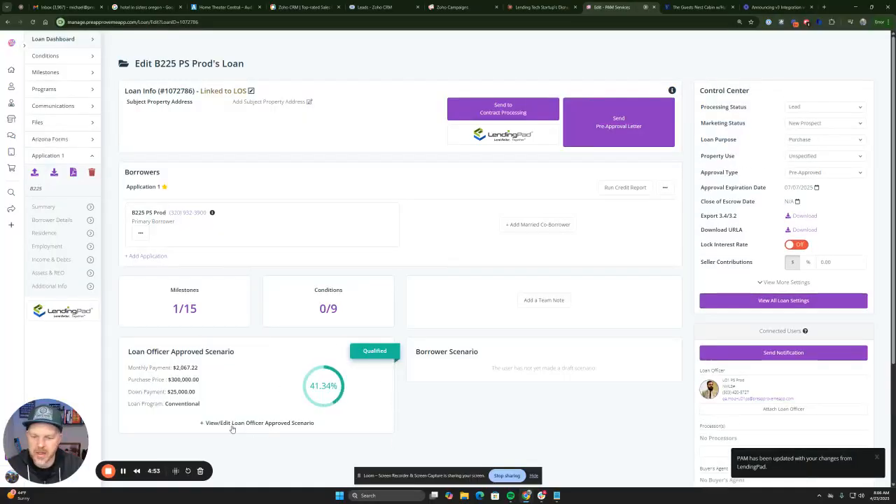
Review the Loan Officer Approved Scenario's loan configuration, close it, and expand the Mobile App Preview on the loan dashboard.
{"action": "left_click", "coordinate": [242, 384]}
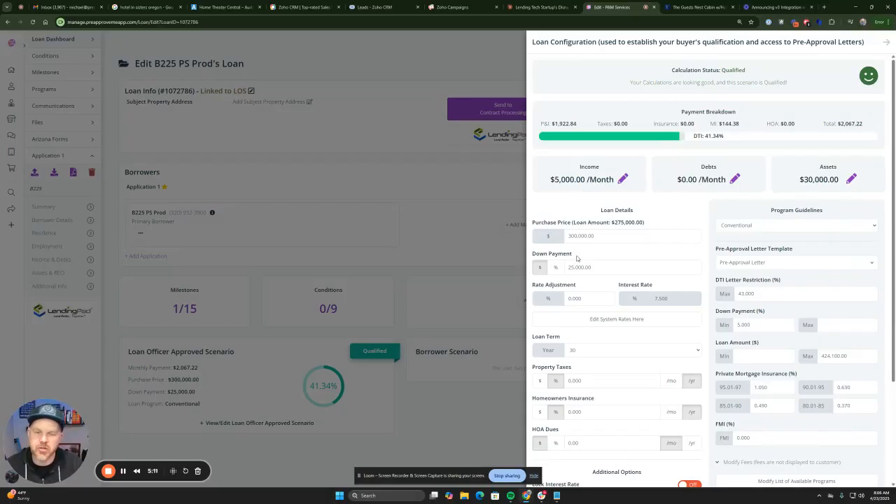
{"action": "left_click", "coordinate": [441, 164]}
{"action": "scroll", "coordinate": [811, 321], "scroll_direction": "down", "scroll_amount": 3}
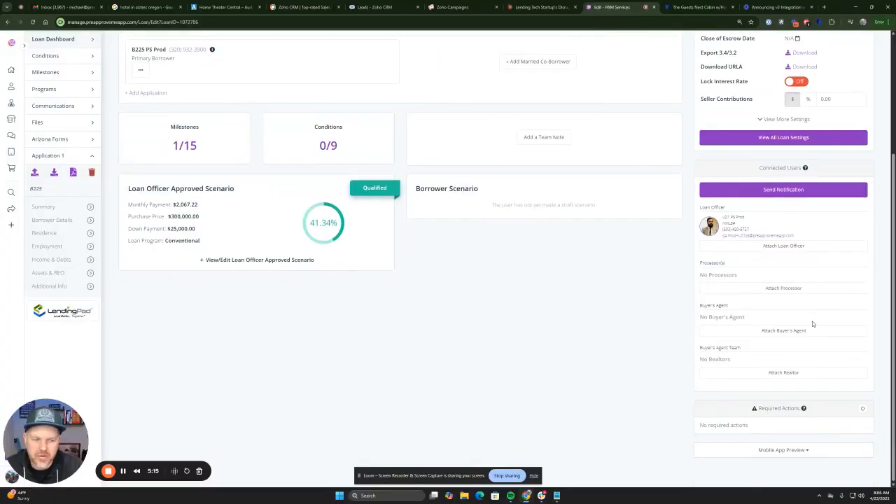
{"action": "left_click", "coordinate": [803, 451]}
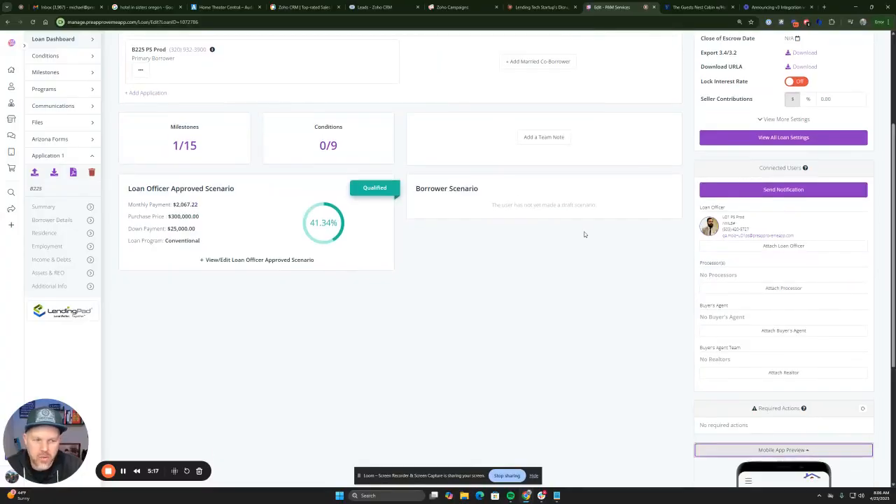
Examine the example borrower view in the Mobile App Preview and the Processing Status in the Control Center.
{"action": "scroll", "coordinate": [686, 249], "scroll_direction": "down", "scroll_amount": 3}
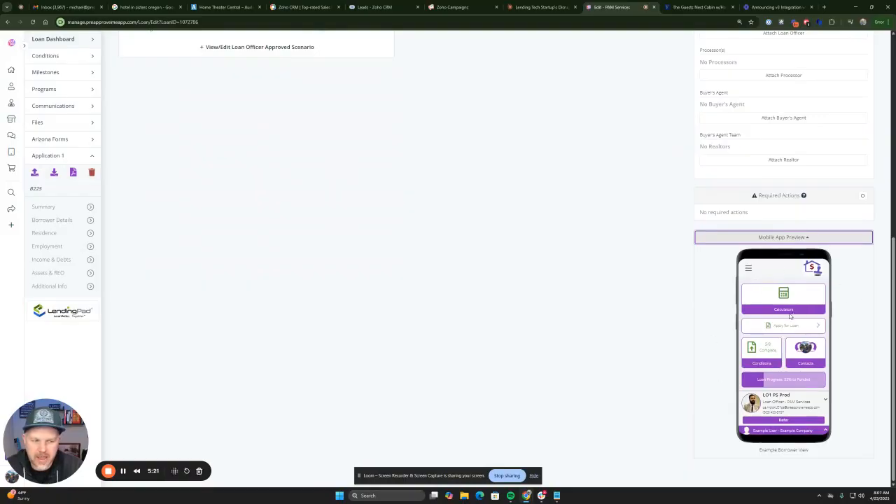
{"action": "scroll", "coordinate": [684, 298], "scroll_direction": "up", "scroll_amount": 5}
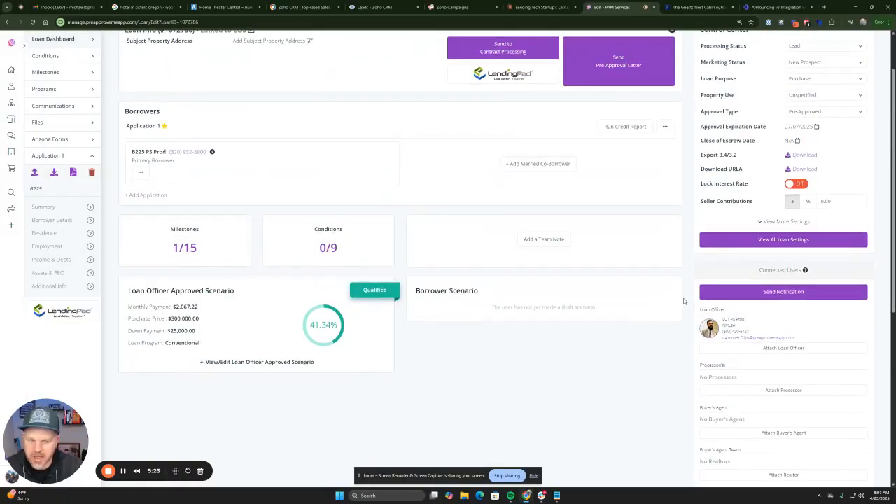
{"action": "scroll", "coordinate": [676, 296], "scroll_direction": "up", "scroll_amount": 1}
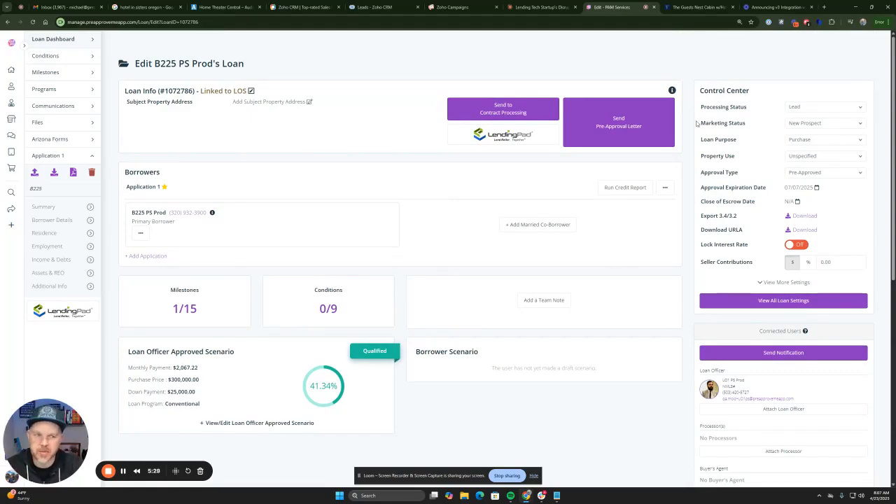
{"action": "left_click_drag", "start_coordinate": [702, 108], "coordinate": [752, 110]}
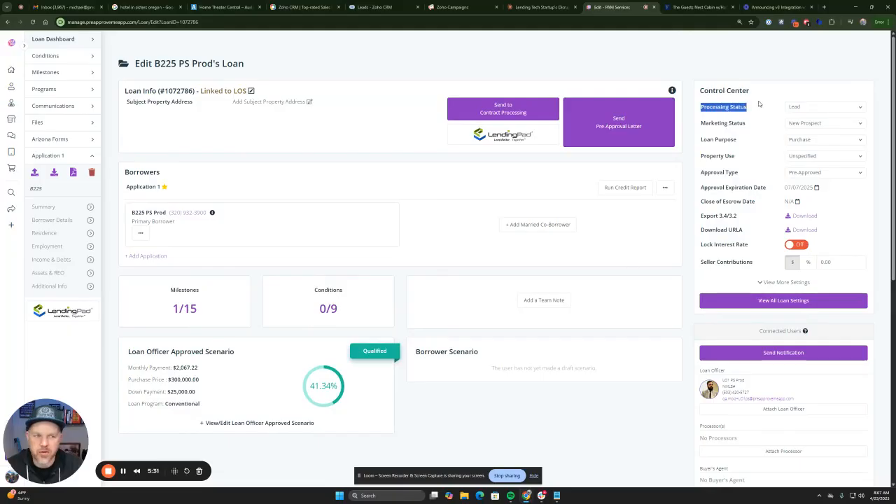
{"action": "left_click", "coordinate": [754, 97]}
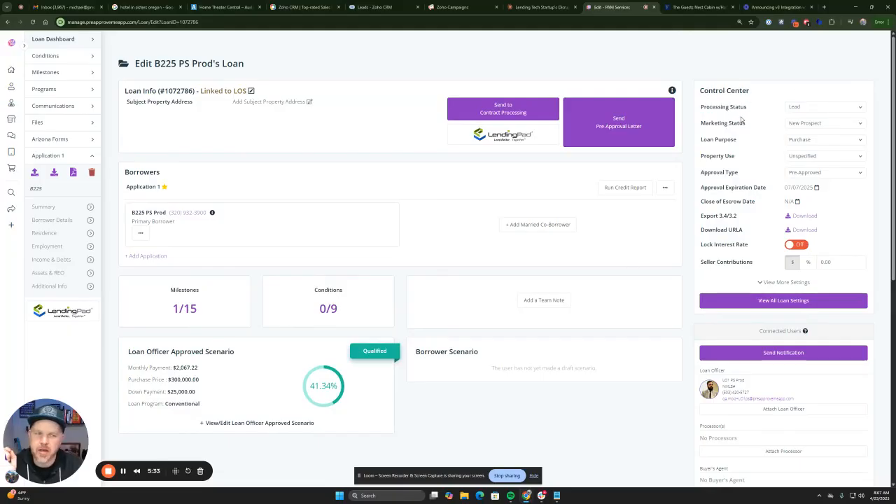
Narrow the browser window so that part of the desktop is free beside it.
{"action": "left_click", "coordinate": [872, 7]}
{"action": "left_click_drag", "start_coordinate": [378, 77], "coordinate": [704, 74]}
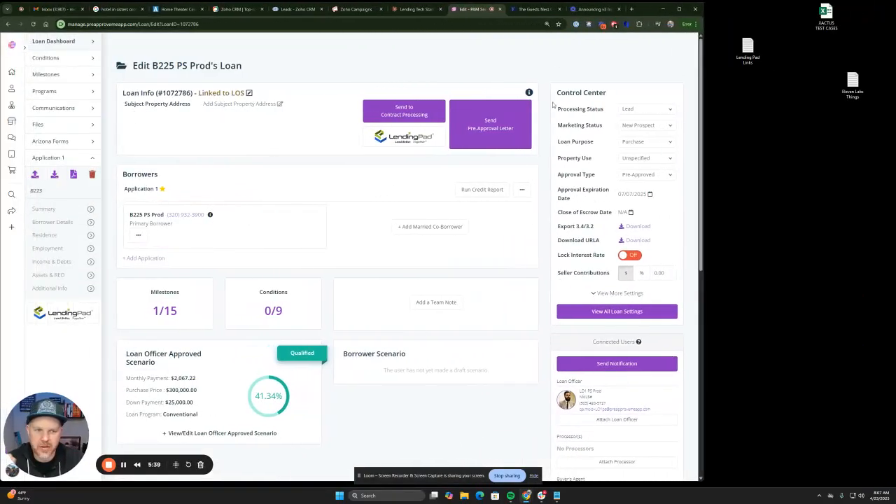
Capture the phone in the Mobile App Preview with Snipping Tool and place the capture beside the browser window.
{"action": "scroll", "coordinate": [550, 112], "scroll_direction": "down", "scroll_amount": 6}
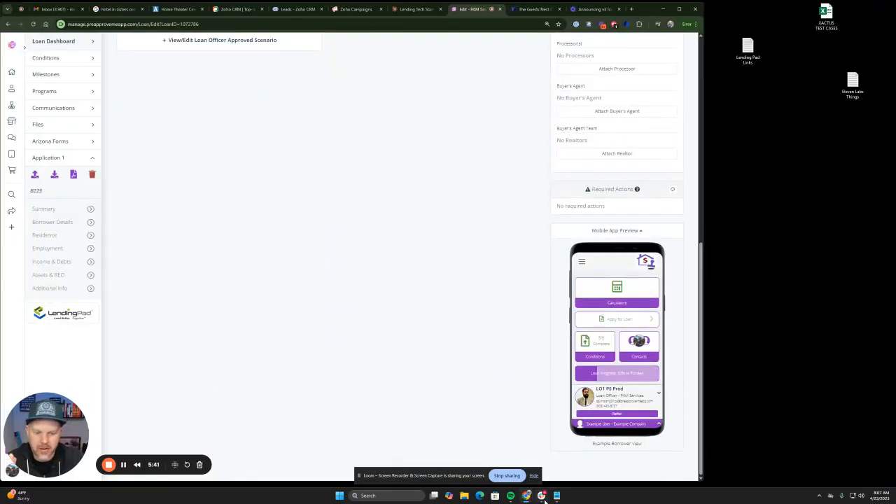
{"action": "left_click", "coordinate": [354, 495]}
{"action": "type", "text": "snipping Tool"}
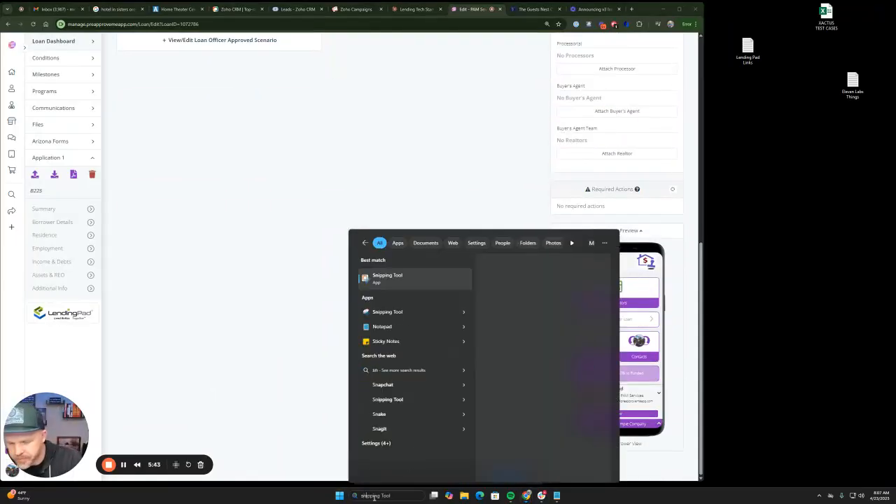
{"action": "left_click", "coordinate": [382, 278]}
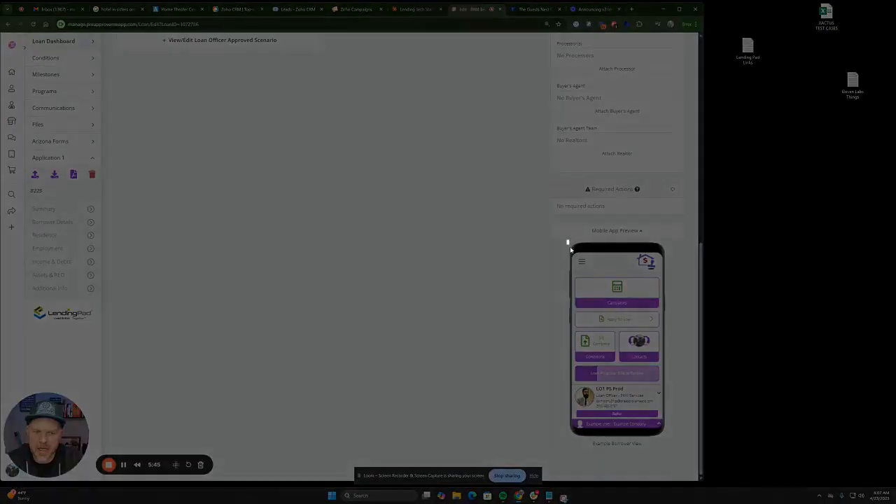
{"action": "left_click_drag", "start_coordinate": [566, 240], "coordinate": [669, 441]}
{"action": "left_click_drag", "start_coordinate": [395, 100], "coordinate": [652, 188]}
{"action": "left_click_drag", "start_coordinate": [305, 188], "coordinate": [404, 189]}
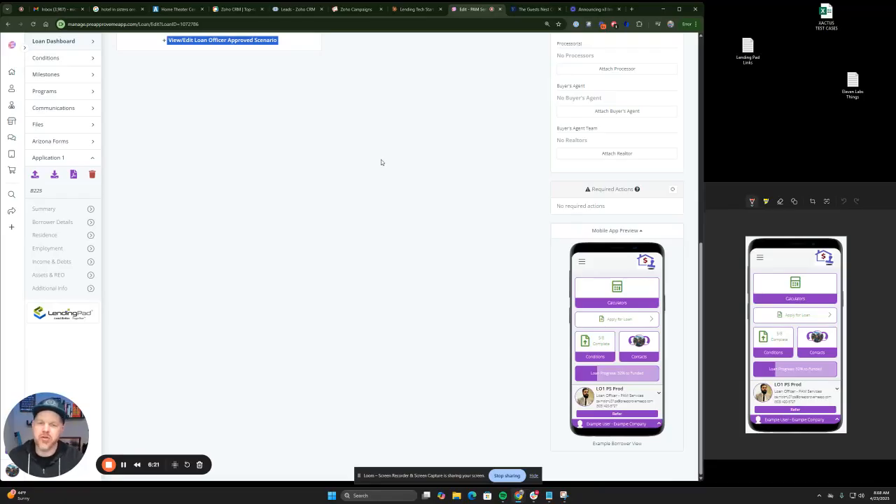
Open the loan in LendingPad from the loan dashboard and look over its summary and overview.
{"action": "scroll", "coordinate": [366, 257], "scroll_direction": "up", "scroll_amount": 5}
{"action": "left_click", "coordinate": [435, 359]}
{"action": "scroll", "coordinate": [435, 362], "scroll_direction": "up", "scroll_amount": 2}
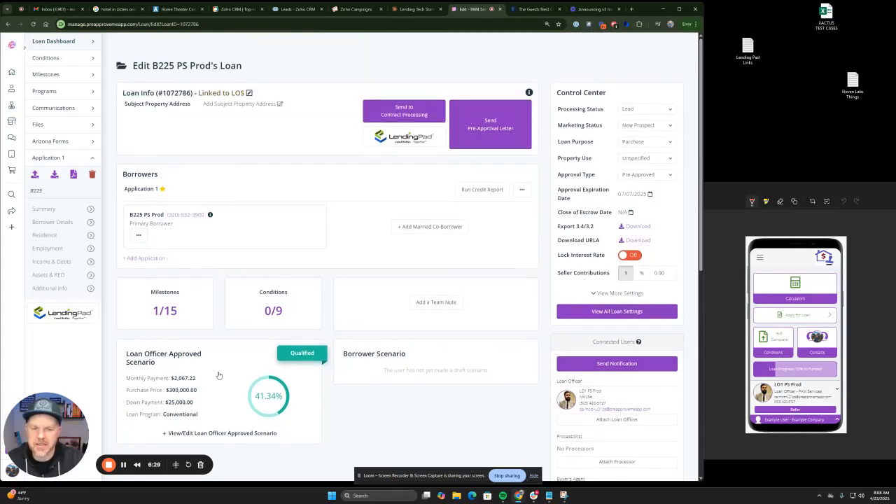
{"action": "left_click", "coordinate": [431, 145]}
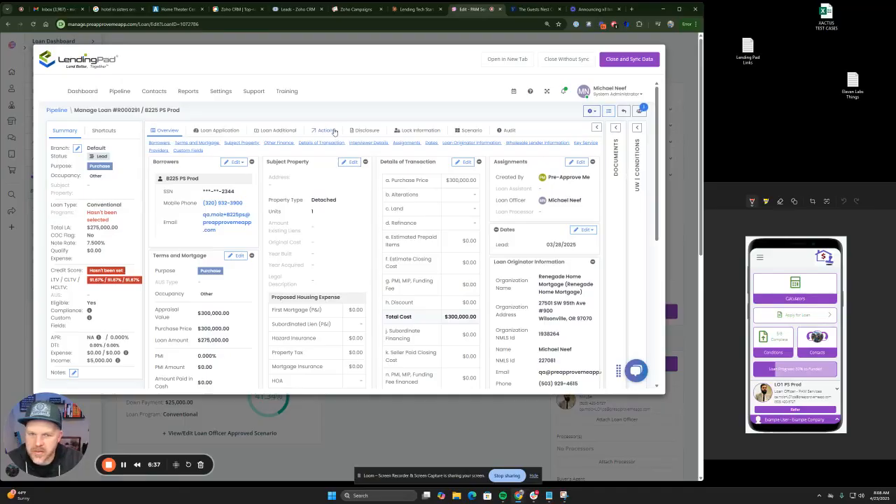
{"action": "left_click", "coordinate": [102, 131]}
{"action": "left_click", "coordinate": [75, 133]}
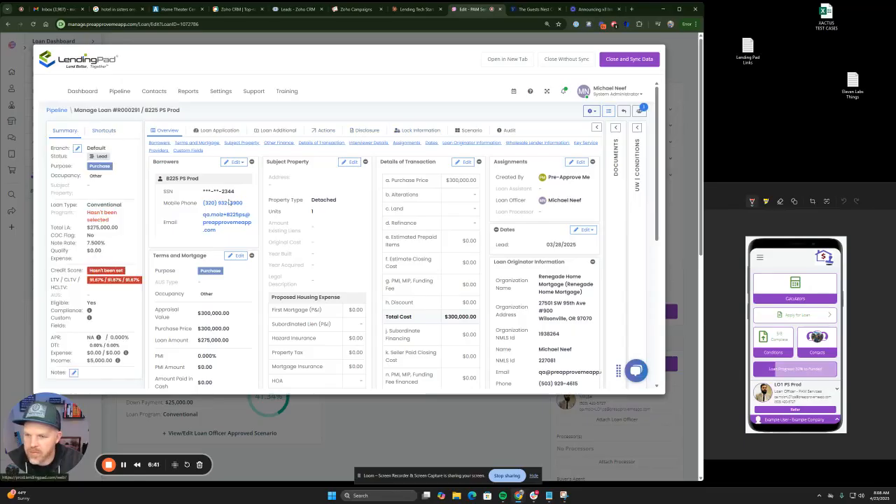
{"action": "scroll", "coordinate": [505, 221], "scroll_direction": "down", "scroll_amount": 5}
{"action": "scroll", "coordinate": [505, 221], "scroll_direction": "up", "scroll_amount": 5}
{"action": "scroll", "coordinate": [565, 216], "scroll_direction": "down", "scroll_amount": 3}
{"action": "scroll", "coordinate": [567, 220], "scroll_direction": "up", "scroll_amount": 3}
Set the Pre-Approval date to 04/23/2025 in the Critical Dates, save it, and close LendingPad with the data synced.
{"action": "left_click", "coordinate": [583, 231]}
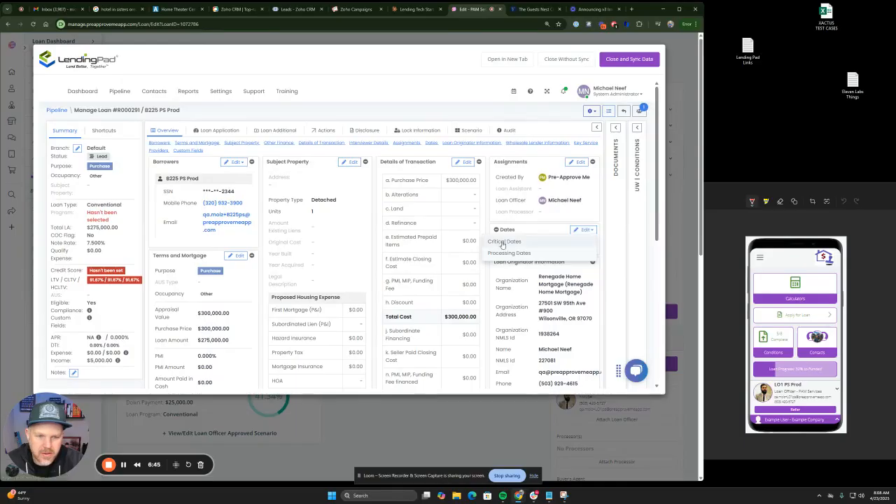
{"action": "left_click", "coordinate": [502, 247]}
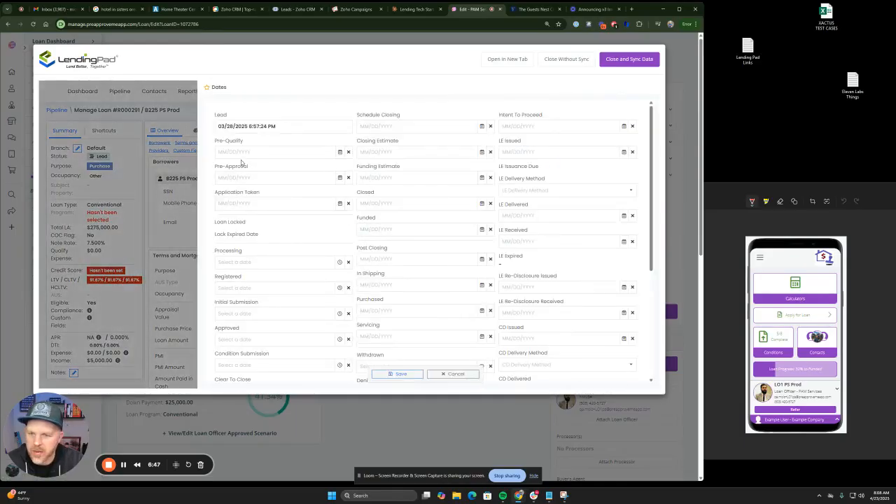
{"action": "left_click", "coordinate": [340, 180]}
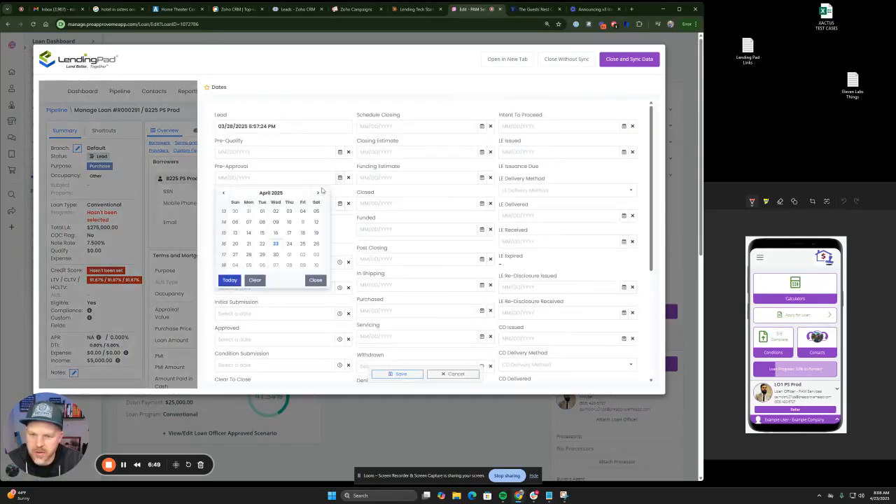
{"action": "left_click", "coordinate": [277, 246]}
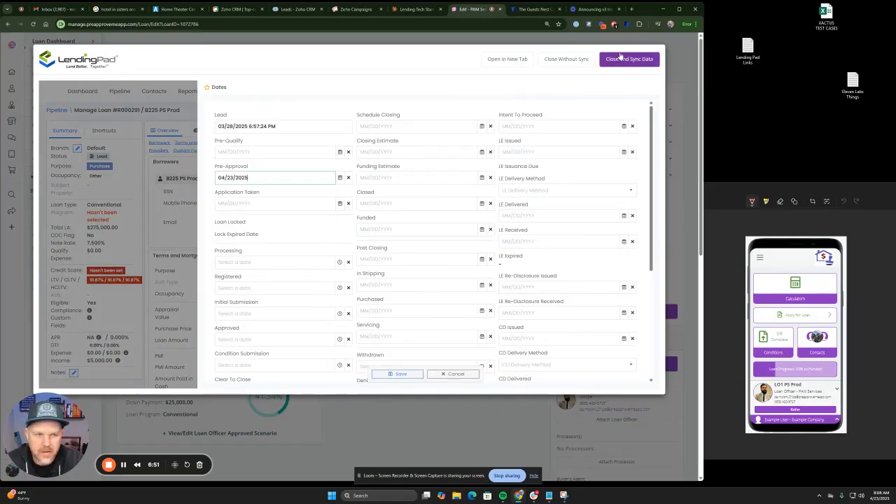
{"action": "left_click", "coordinate": [413, 375]}
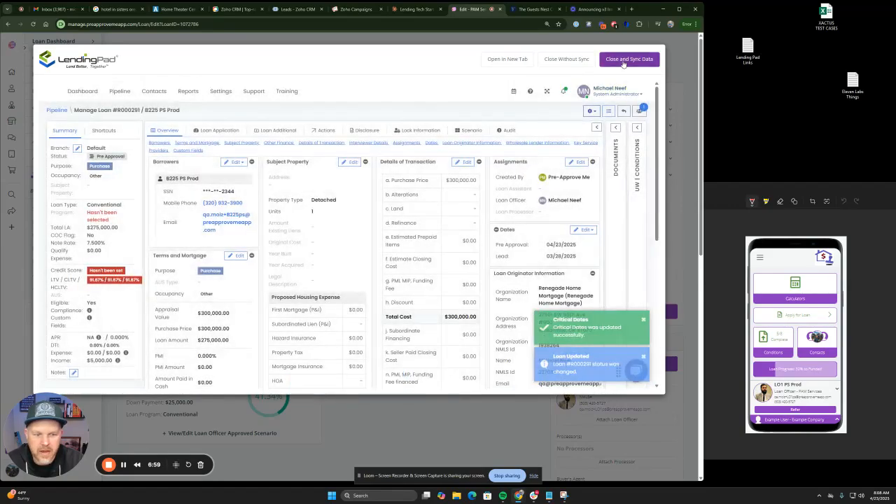
{"action": "left_click", "coordinate": [623, 60]}
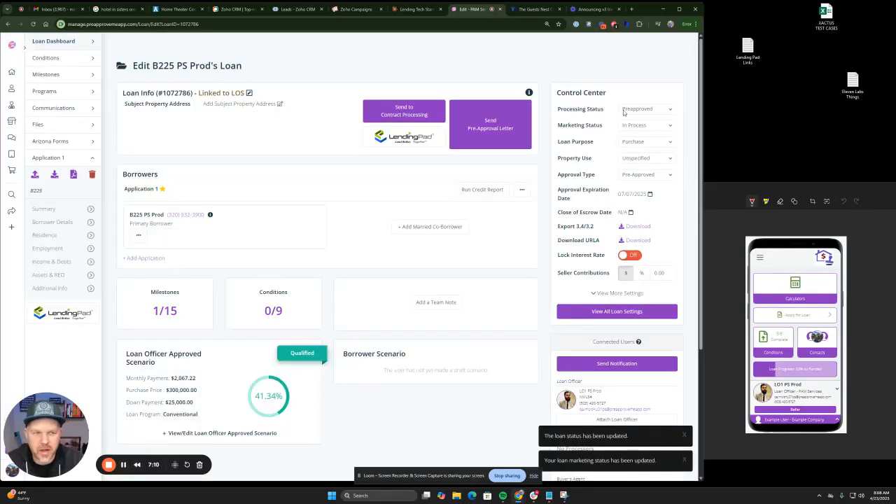
Check the Processing Status options in the Control Center without changing the selection.
{"action": "mouse_move", "coordinate": [701, 88]}
{"action": "left_mouse_down"}
{"action": "mouse_move", "coordinate": [701, 112]}
{"action": "mouse_move", "coordinate": [702, 85]}
{"action": "left_mouse_up"}
{"action": "left_click", "coordinate": [650, 109]}
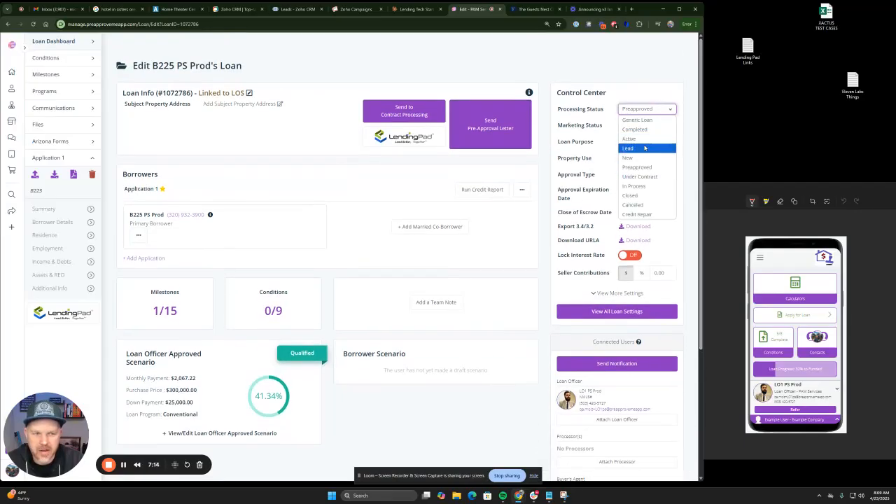
{"action": "left_click", "coordinate": [694, 71]}
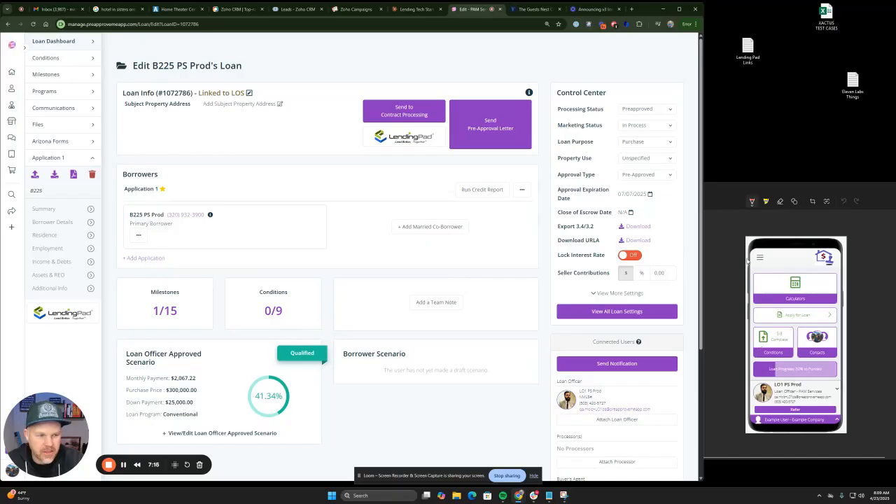
Draw a red freehand circle around the captured phone in Snipping Tool and return to the loan dashboard.
{"action": "left_click", "coordinate": [747, 274]}
{"action": "mouse_move", "coordinate": [744, 250]}
{"action": "left_mouse_down"}
{"action": "mouse_move", "coordinate": [856, 345]}
{"action": "mouse_move", "coordinate": [739, 378]}
{"action": "mouse_move", "coordinate": [751, 266]}
{"action": "left_mouse_up"}
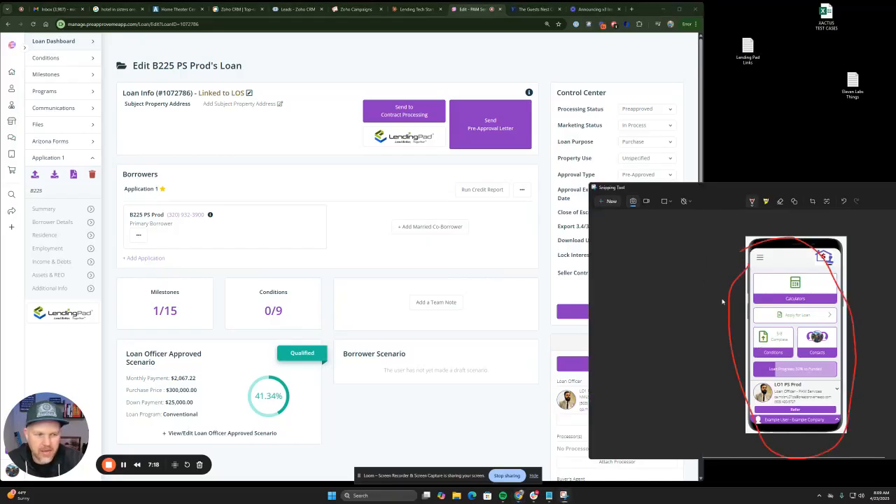
{"action": "left_click", "coordinate": [567, 73]}
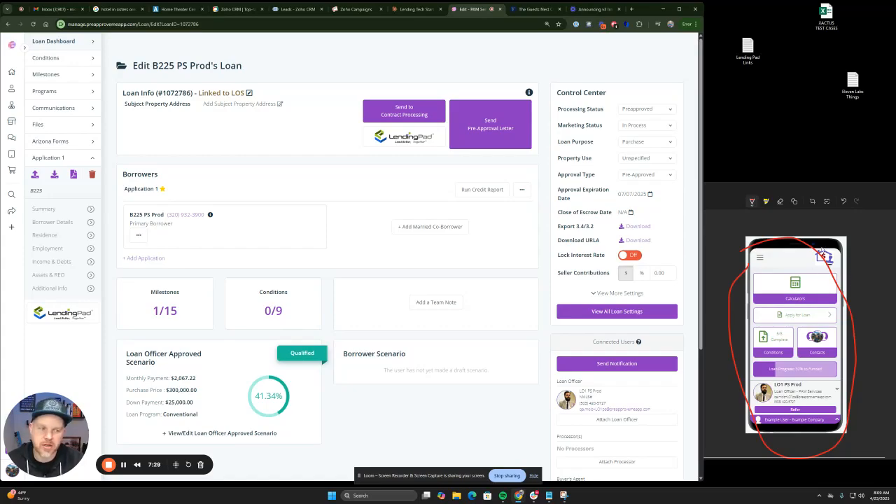
Expand the Mobile App Preview on the loan dashboard to compare the borrower view with the earlier capture.
{"action": "scroll", "coordinate": [647, 223], "scroll_direction": "down", "scroll_amount": 1}
{"action": "scroll", "coordinate": [647, 223], "scroll_direction": "down", "scroll_amount": 2}
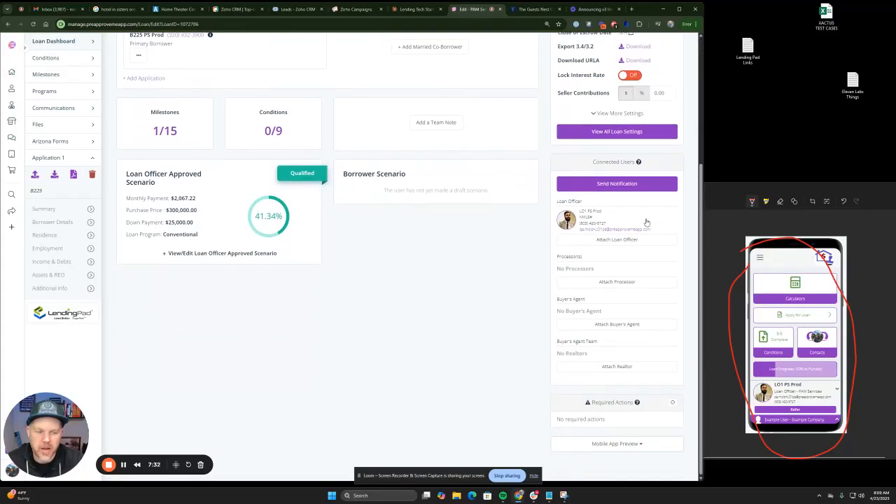
{"action": "left_click", "coordinate": [625, 451]}
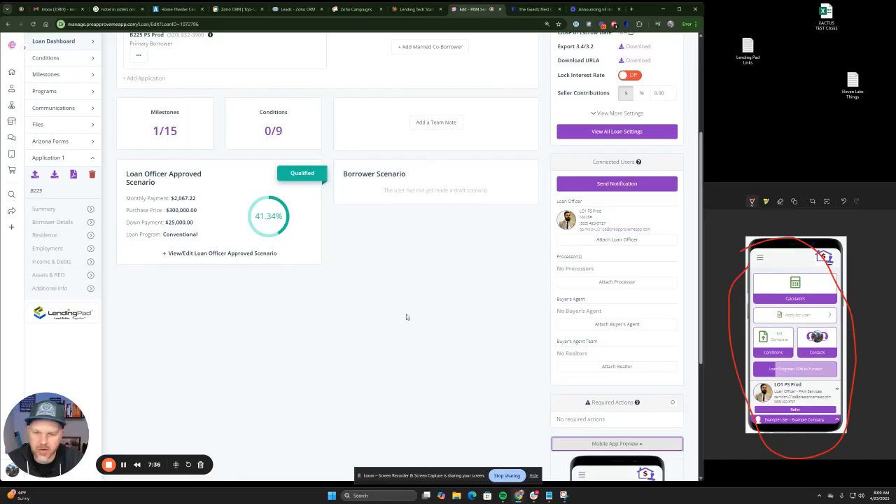
{"action": "scroll", "coordinate": [490, 301], "scroll_direction": "down", "scroll_amount": 3}
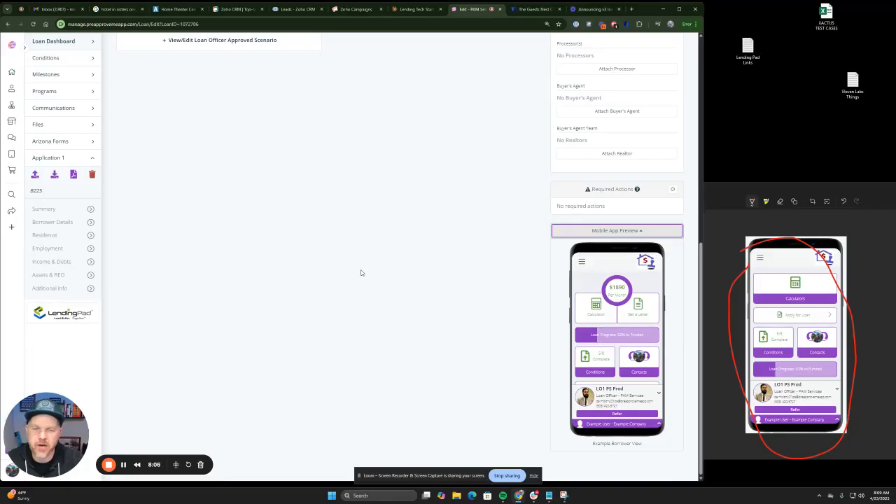
Return to the Control Center and review the list of available Processing Status values, leaving the current one selected.
{"action": "scroll", "coordinate": [384, 265], "scroll_direction": "up", "scroll_amount": 4}
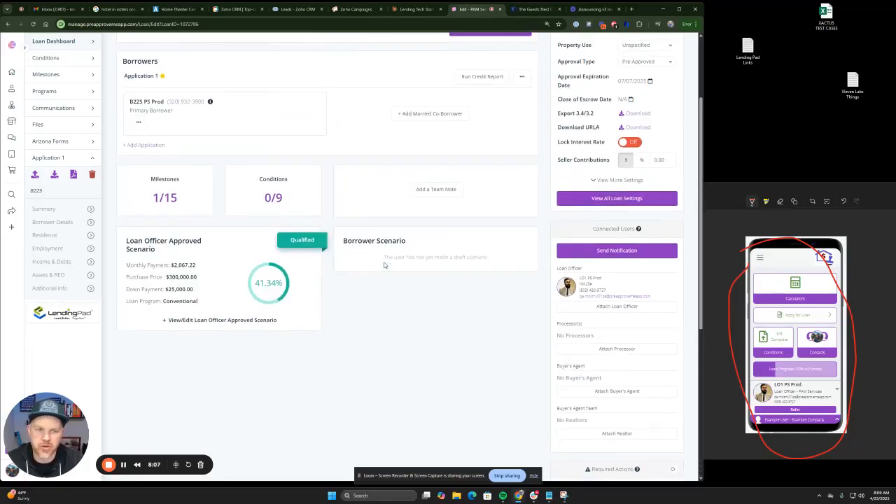
{"action": "scroll", "coordinate": [385, 265], "scroll_direction": "up", "scroll_amount": 2}
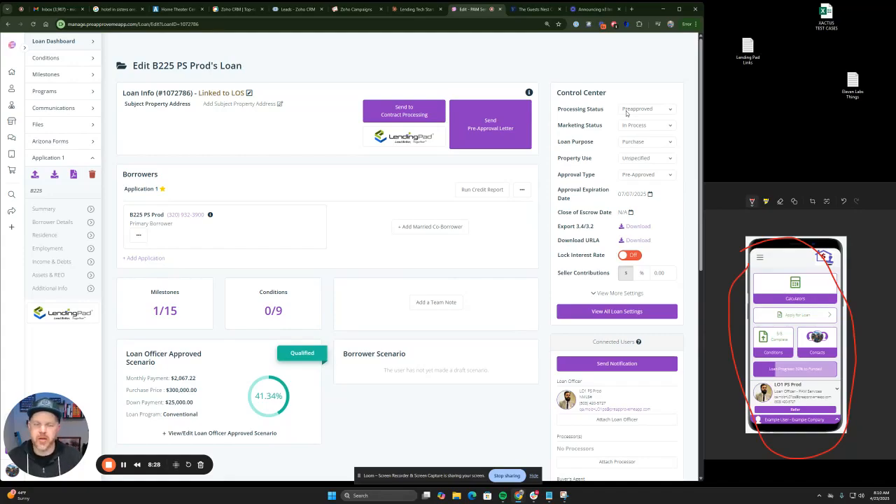
{"action": "left_click", "coordinate": [627, 110]}
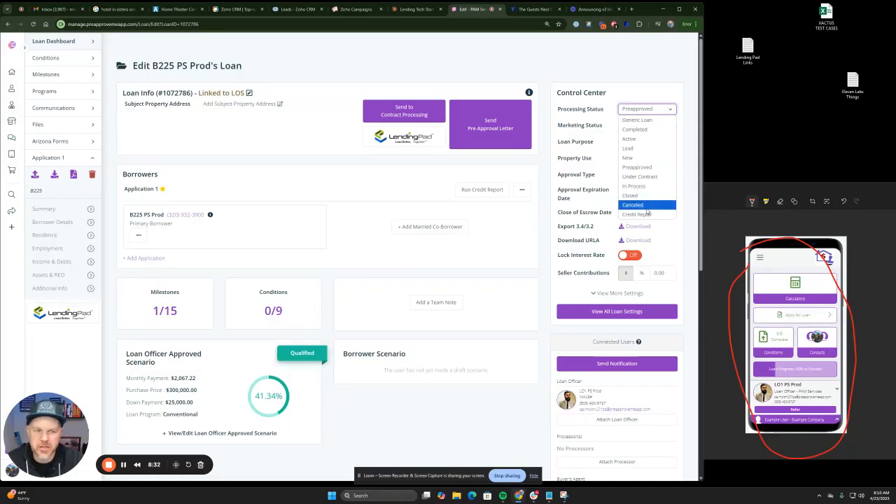
{"action": "left_click", "coordinate": [632, 79]}
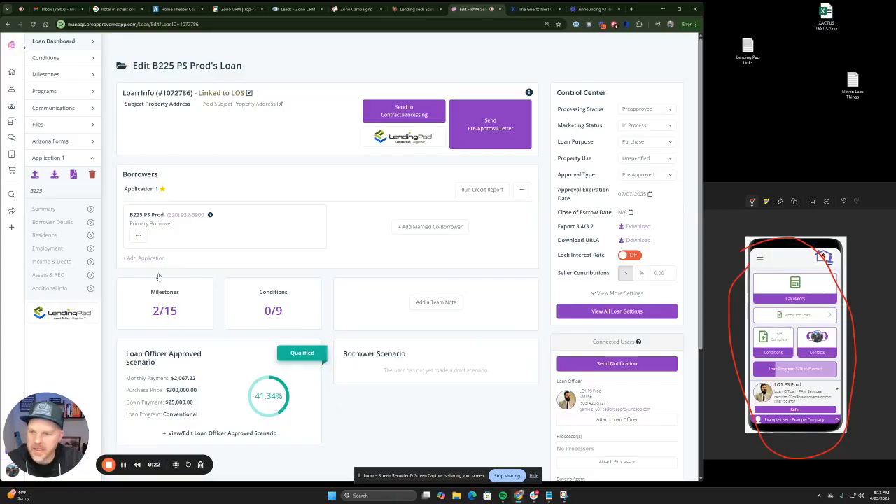
Open the loan's milestones and highlight the name of the Pre Approved milestone.
{"action": "left_click", "coordinate": [164, 316]}
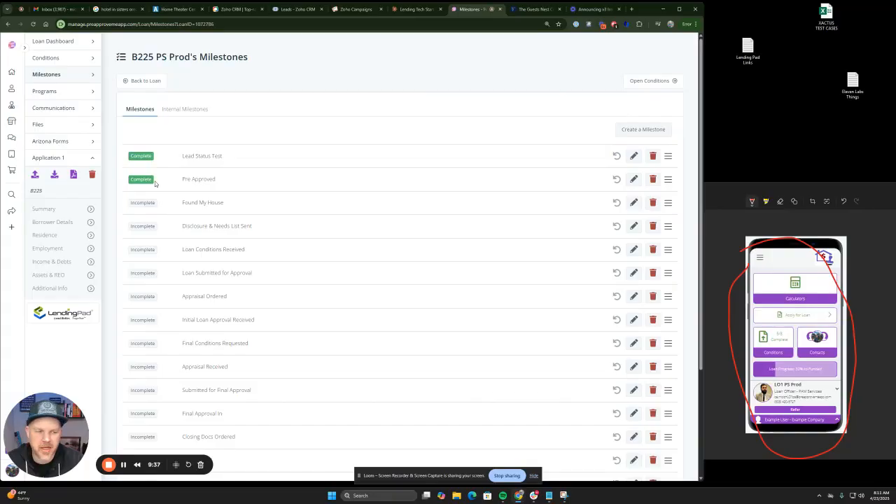
{"action": "left_click_drag", "start_coordinate": [181, 182], "coordinate": [217, 180]}
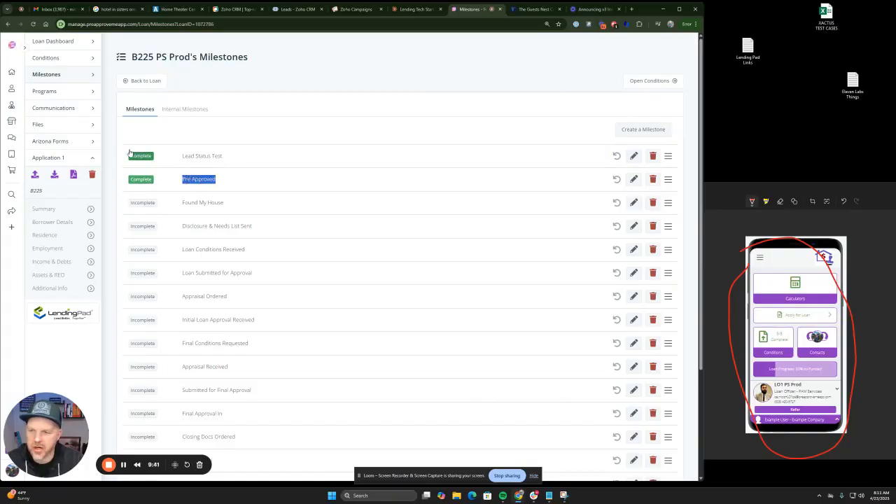
Open the "Pre Approved!" message in the loan's Communication Center and read its contents.
{"action": "left_click", "coordinate": [66, 109]}
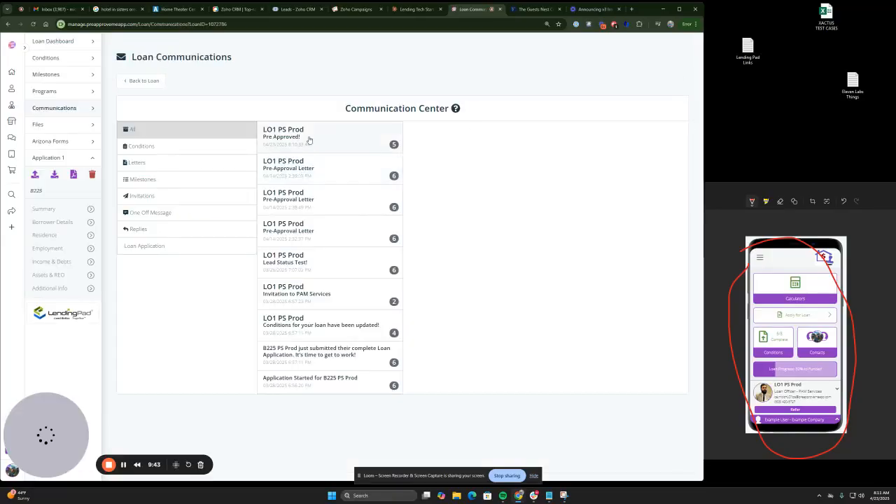
{"action": "left_click", "coordinate": [308, 140]}
{"action": "scroll", "coordinate": [489, 226], "scroll_direction": "down", "scroll_amount": 2}
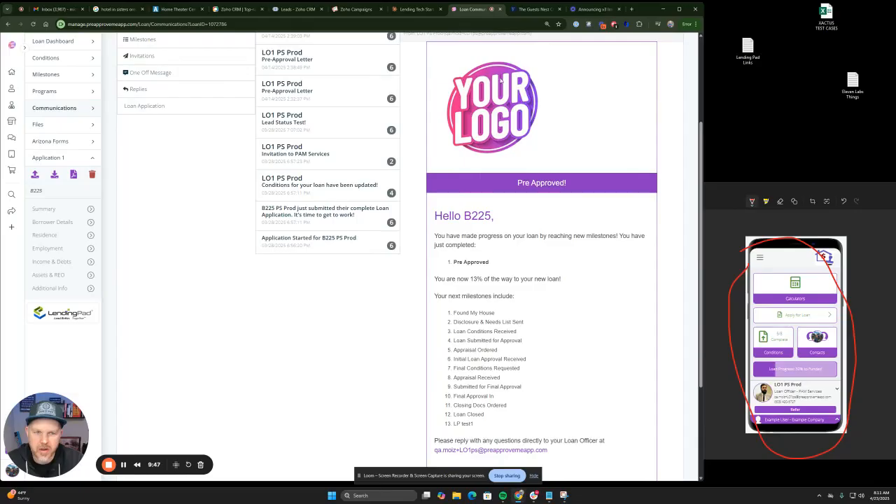
{"action": "scroll", "coordinate": [466, 210], "scroll_direction": "down", "scroll_amount": 1}
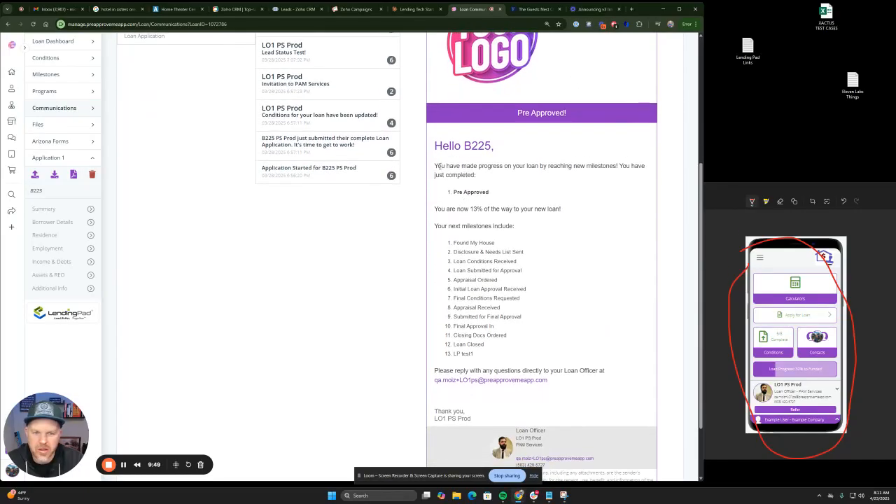
Highlight the loan progress sentence in the "Pre Approved!" message and read the list of next milestones.
{"action": "left_click_drag", "start_coordinate": [453, 193], "coordinate": [558, 209]}
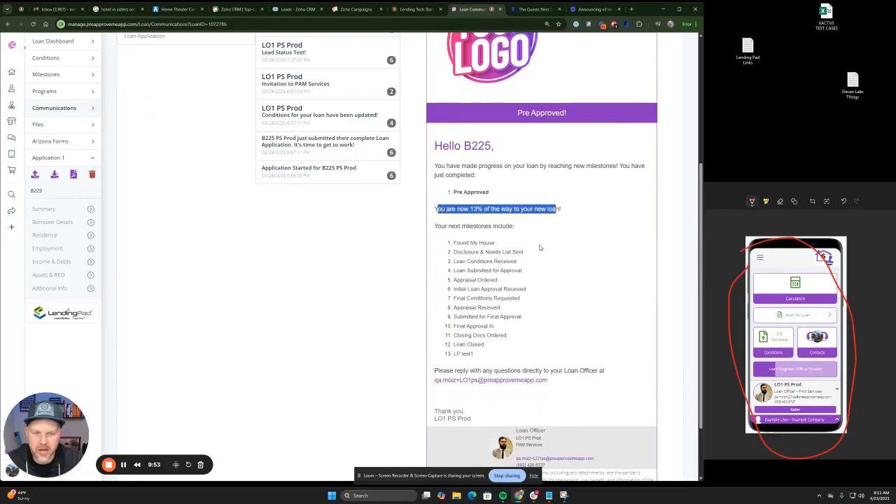
{"action": "scroll", "coordinate": [481, 243], "scroll_direction": "down", "scroll_amount": 1}
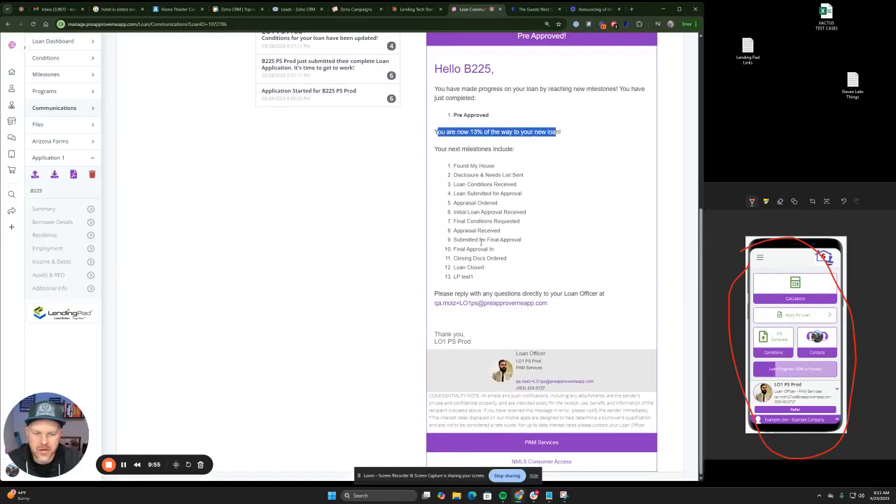
{"action": "scroll", "coordinate": [518, 267], "scroll_direction": "up", "scroll_amount": 4}
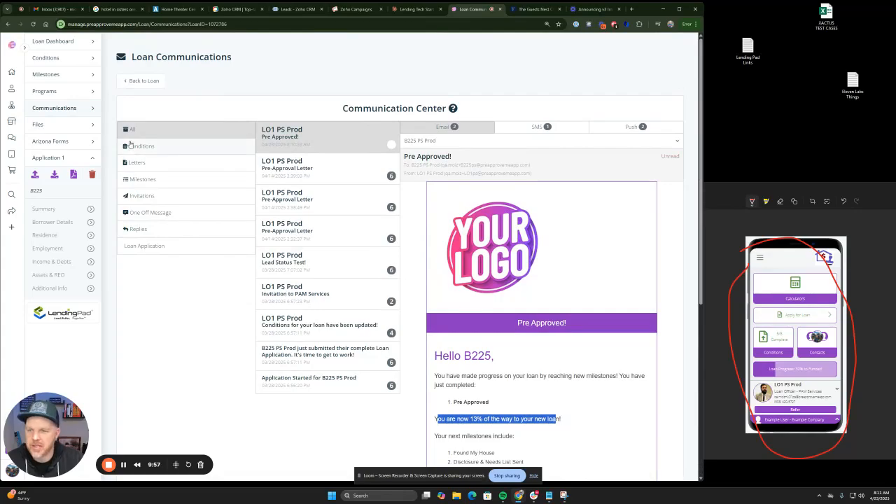
Review the loan's milestone list and return to the loan dashboard.
{"action": "left_click", "coordinate": [80, 76]}
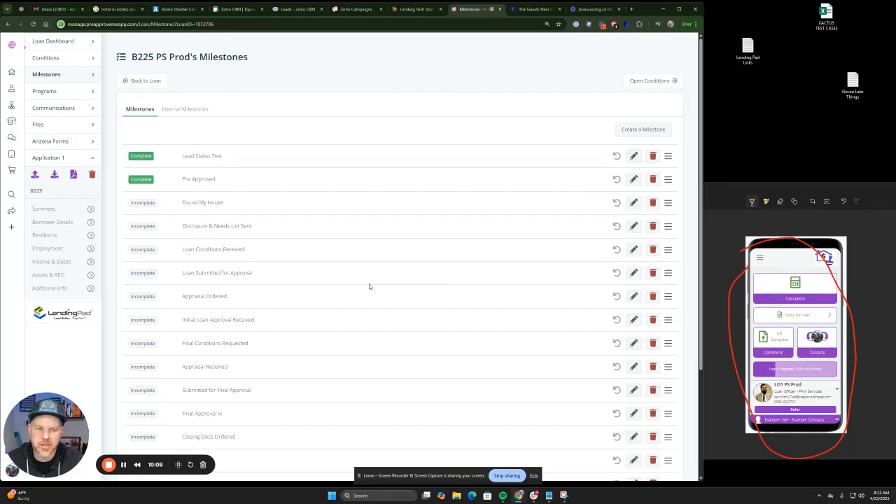
{"action": "left_click", "coordinate": [143, 80]}
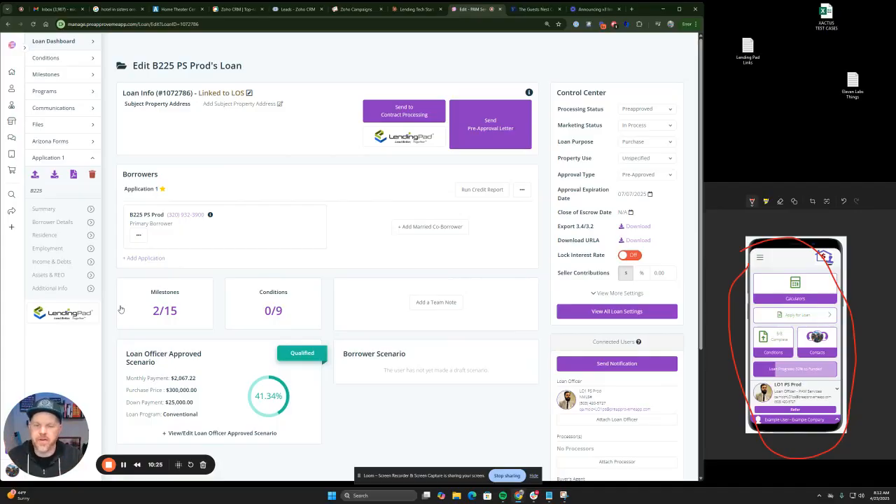
View the linked loan in the embedded LendingPad window, maximize the browser and close LendingPad without syncing.
{"action": "left_click", "coordinate": [394, 142]}
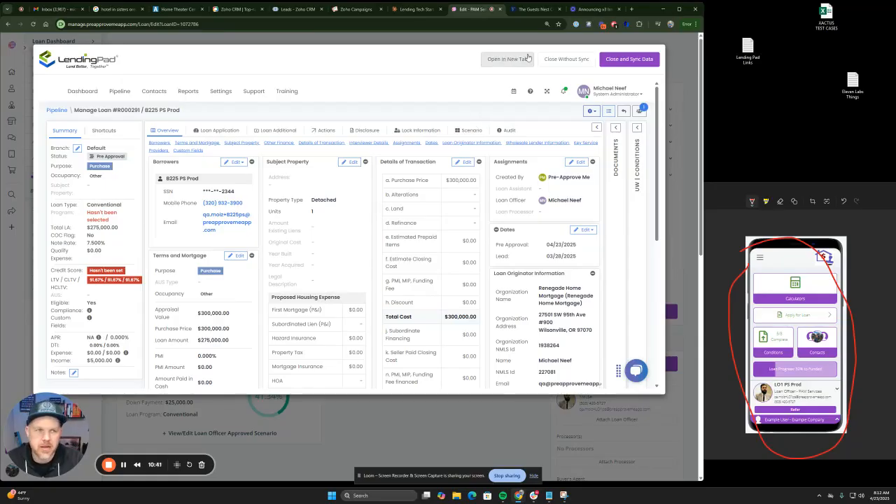
{"action": "left_click", "coordinate": [679, 9]}
{"action": "left_click", "coordinate": [749, 56]}
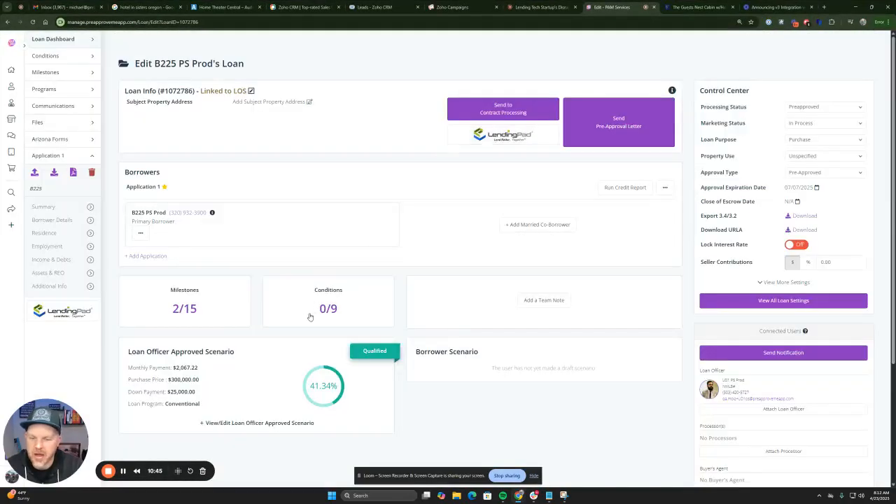
{"action": "left_click", "coordinate": [366, 318]}
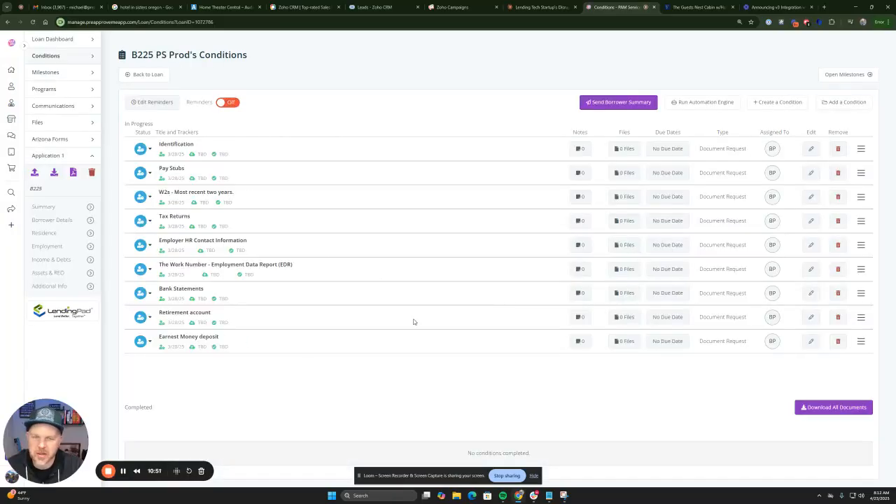
{"action": "left_click", "coordinate": [624, 150]}
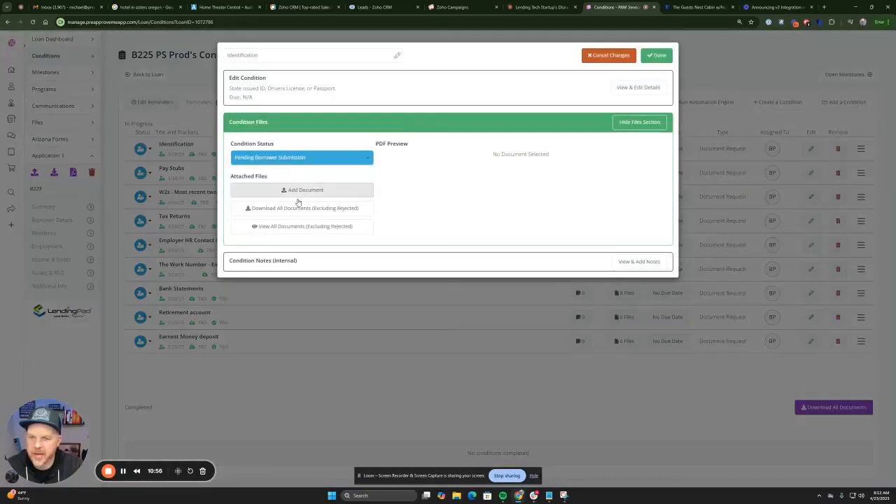
{"action": "left_click", "coordinate": [293, 190]}
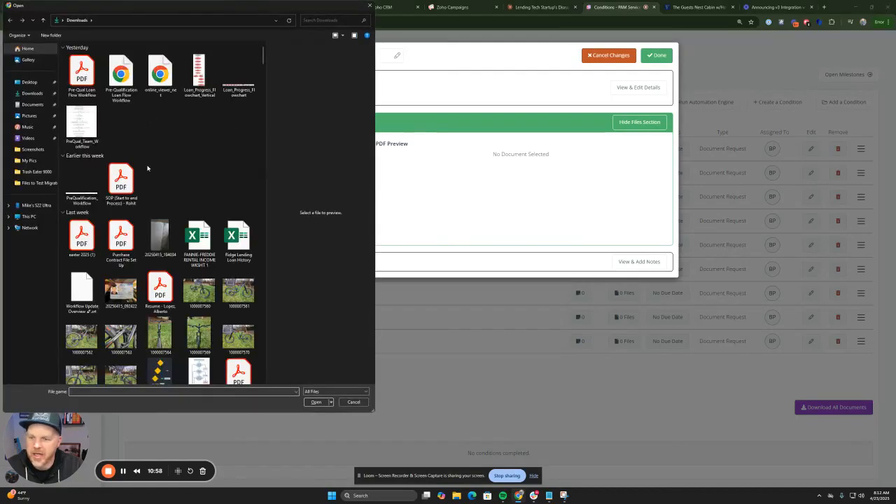
{"action": "left_click", "coordinate": [199, 290]}
{"action": "left_click", "coordinate": [314, 402]}
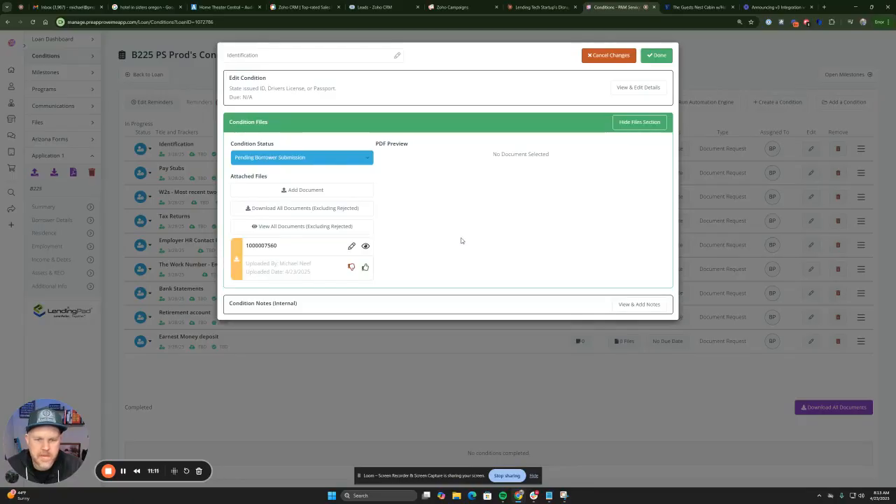
{"action": "left_click", "coordinate": [366, 246]}
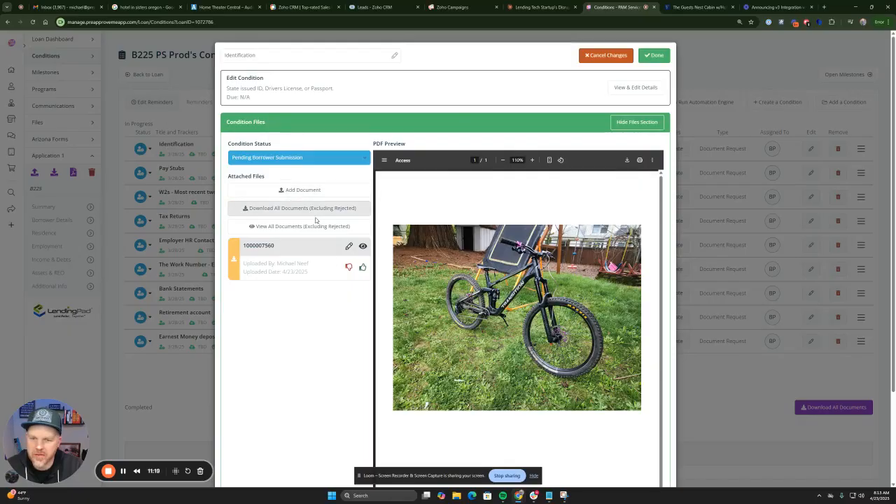
Try the Rejected and Accepted statuses on the Identification condition, including the rejection reason field, and cancel the changes.
{"action": "left_click", "coordinate": [299, 157]}
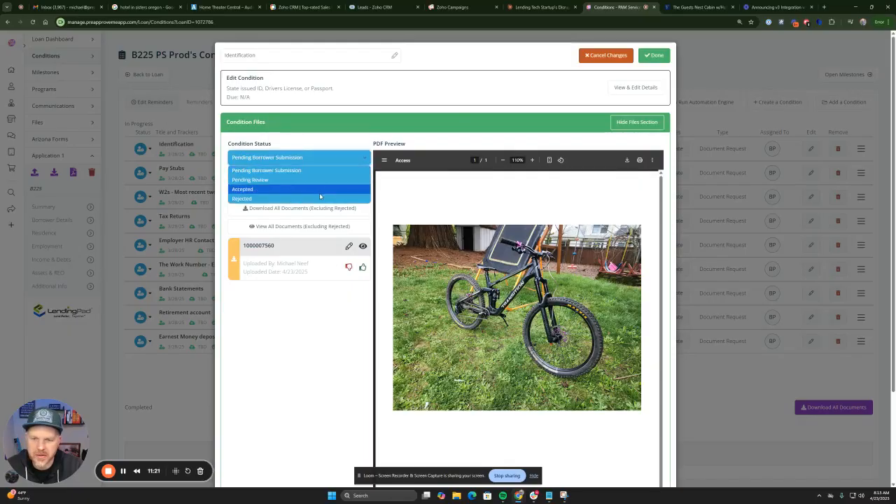
{"action": "left_click", "coordinate": [308, 196]}
{"action": "left_click", "coordinate": [381, 159]}
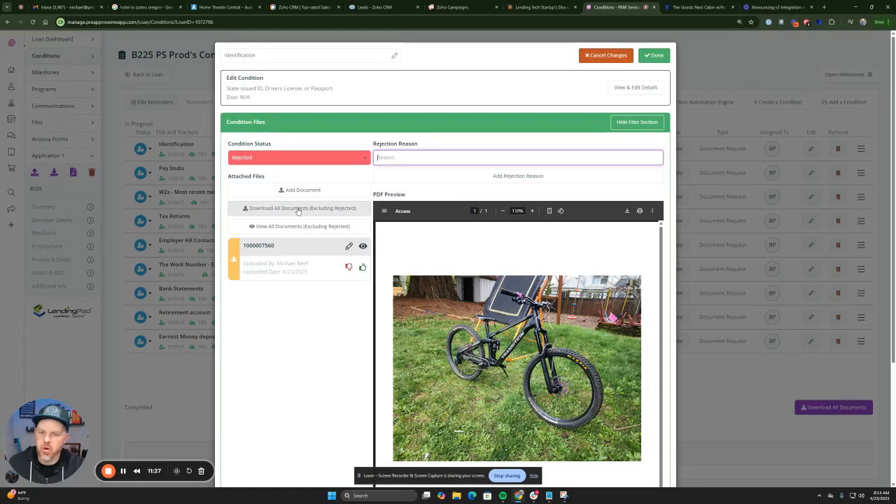
{"action": "left_click", "coordinate": [299, 157]}
{"action": "left_click", "coordinate": [292, 190]}
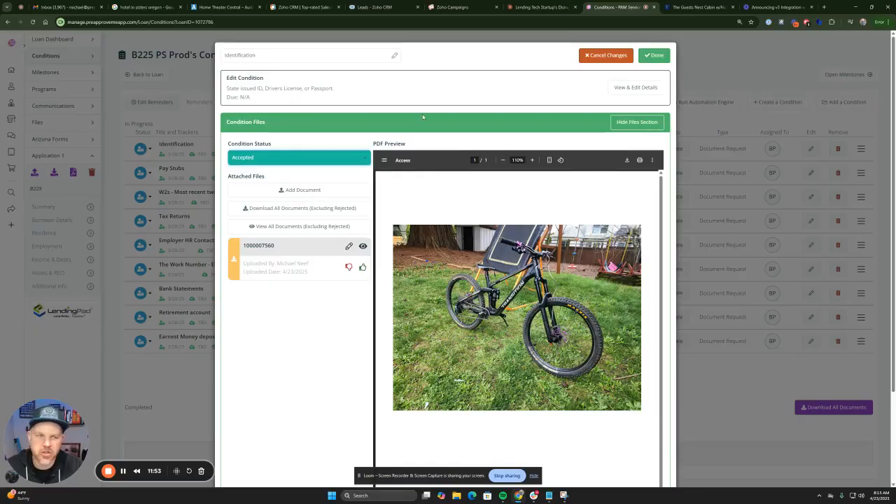
{"action": "left_click", "coordinate": [605, 56]}
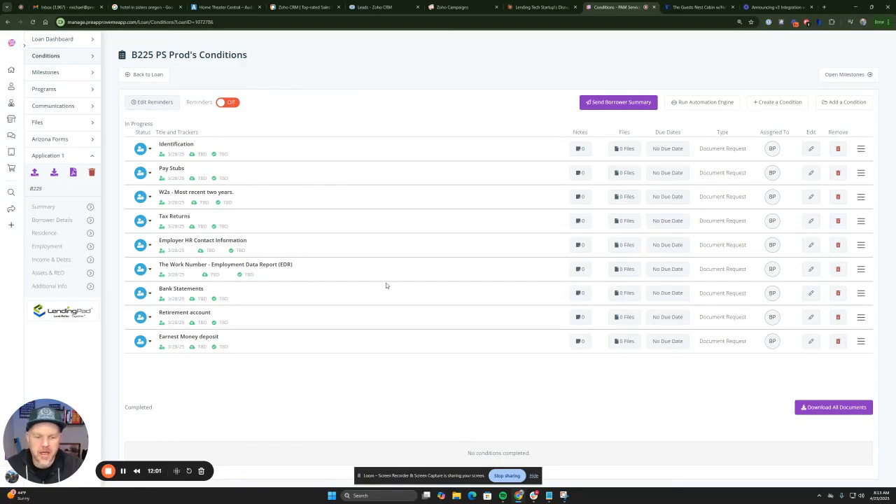
Open the "Conditions for your loan have been updated!" message in the loan's communications and read the required documents.
{"action": "left_click", "coordinate": [146, 74]}
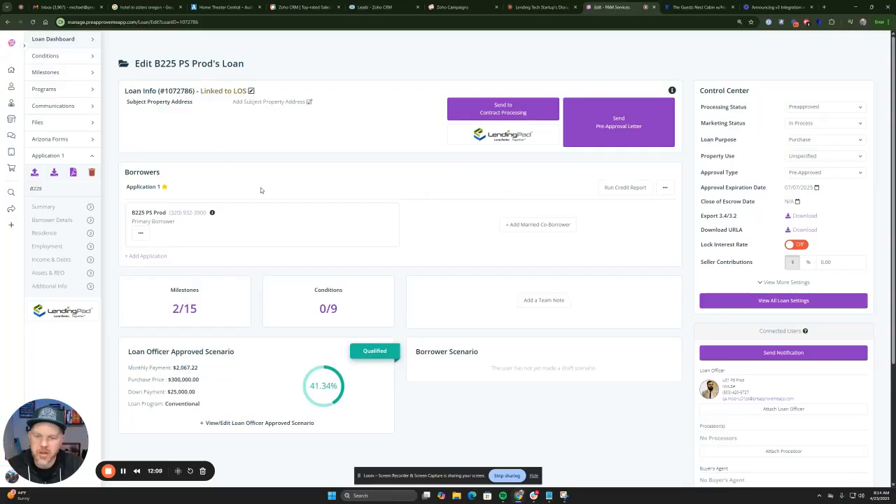
{"action": "left_click", "coordinate": [66, 107]}
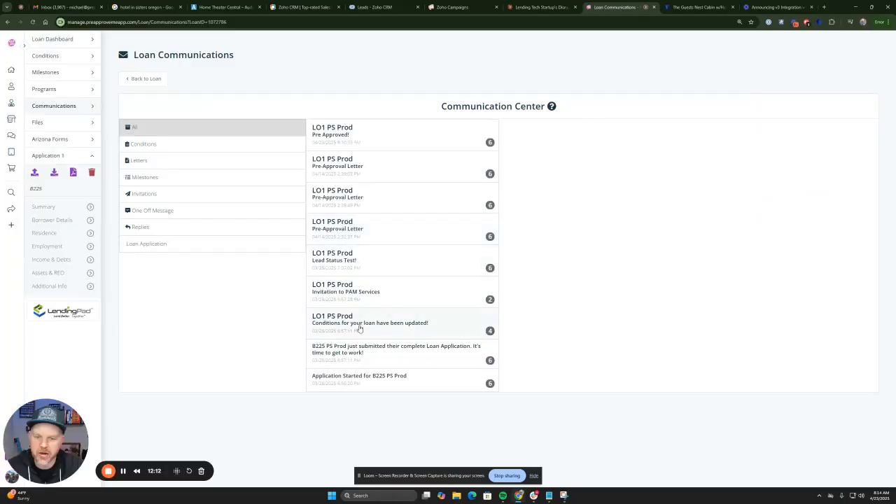
{"action": "left_click", "coordinate": [359, 331]}
{"action": "scroll", "coordinate": [561, 284], "scroll_direction": "down", "scroll_amount": 3}
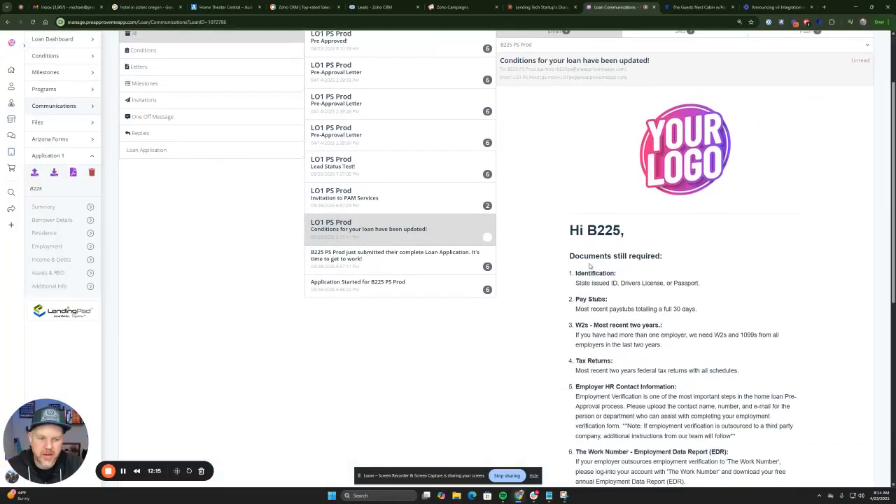
{"action": "scroll", "coordinate": [591, 226], "scroll_direction": "down", "scroll_amount": 5}
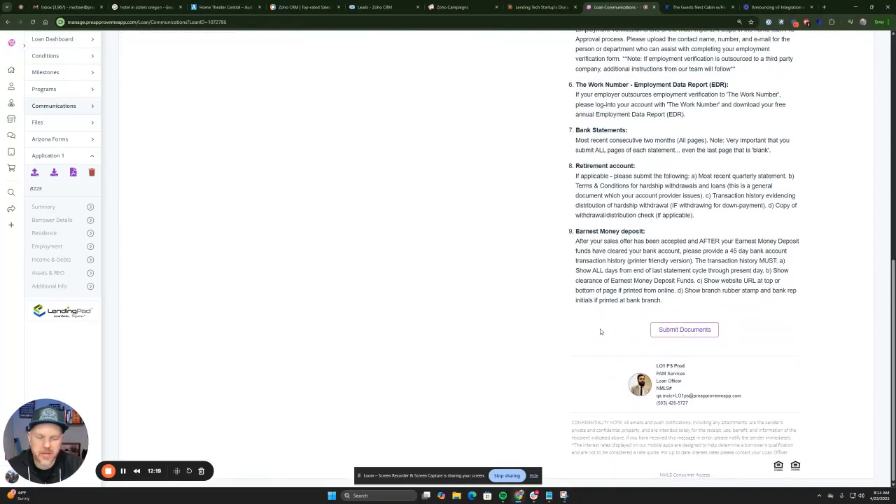
{"action": "scroll", "coordinate": [343, 220], "scroll_direction": "up", "scroll_amount": 6}
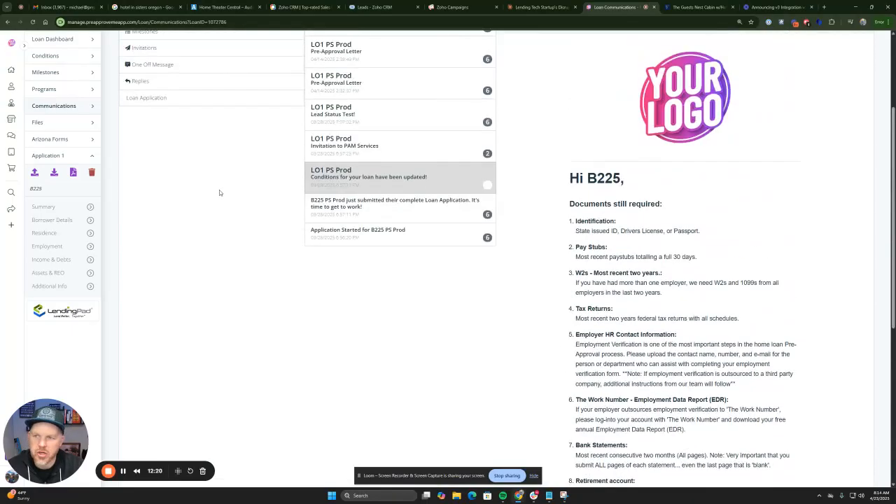
Turn on reminders for the loan's conditions and review the reminder frequency settings.
{"action": "left_click", "coordinate": [73, 61]}
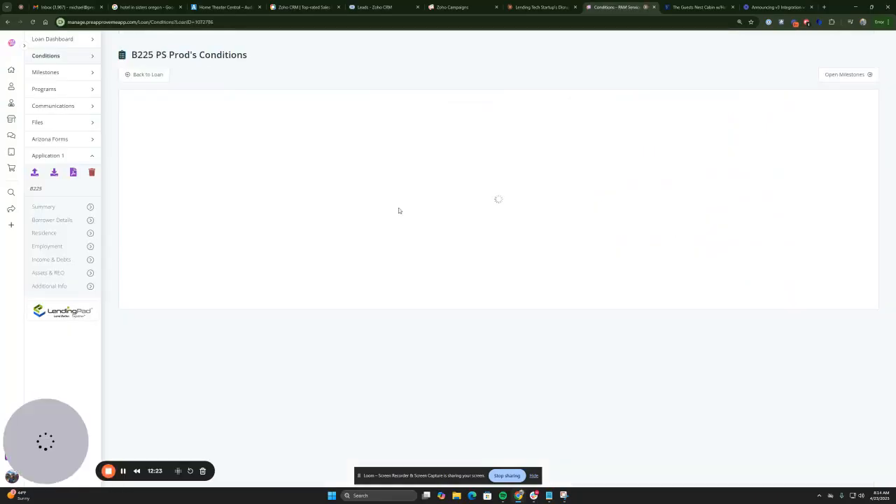
{"action": "left_click", "coordinate": [226, 102]}
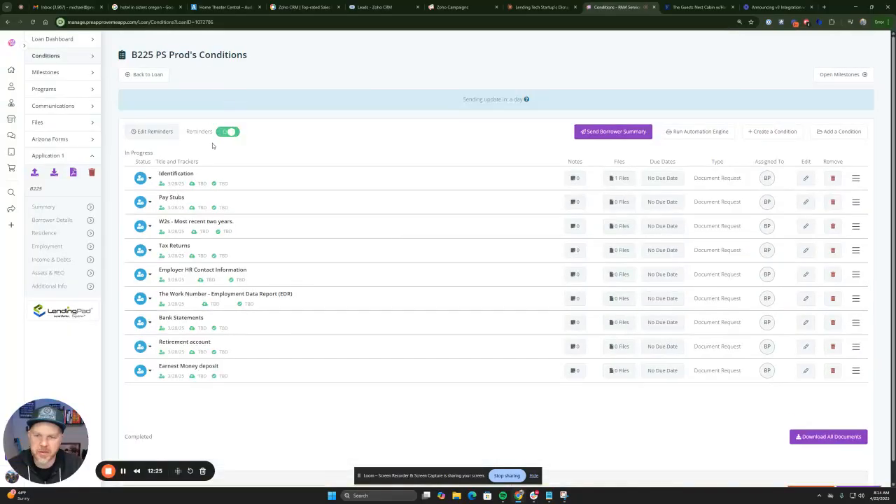
{"action": "left_click", "coordinate": [152, 132]}
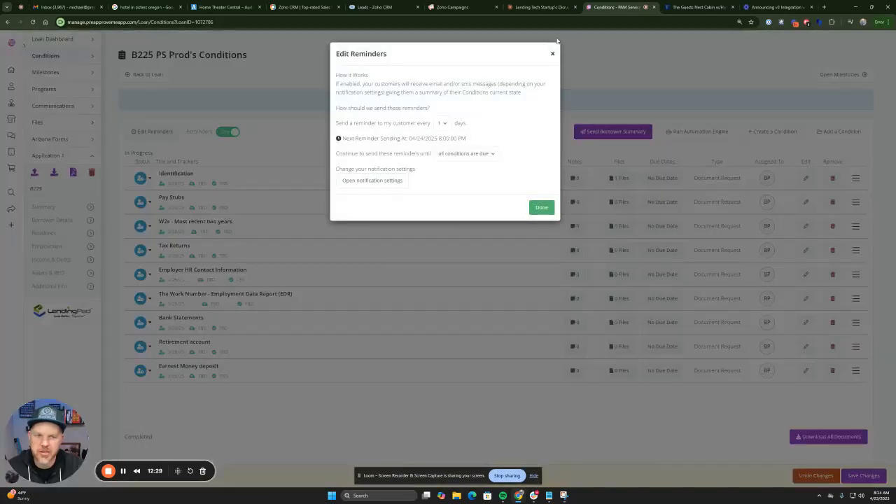
{"action": "left_click", "coordinate": [553, 54]}
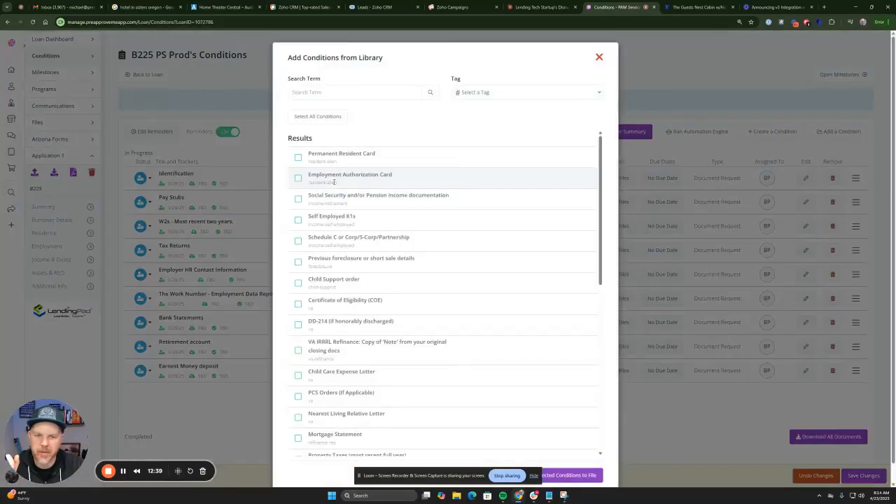
Filter the condition library by the tag va and add all matching conditions to the loan.
{"action": "scroll", "coordinate": [346, 184], "scroll_direction": "down", "scroll_amount": 10}
{"action": "scroll", "coordinate": [462, 206], "scroll_direction": "up", "scroll_amount": 10}
{"action": "left_click", "coordinate": [489, 92]}
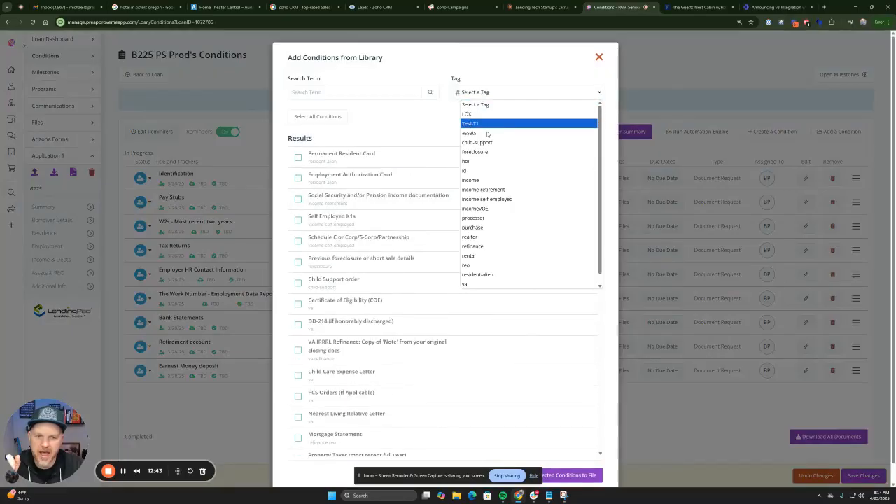
{"action": "left_click", "coordinate": [485, 284]}
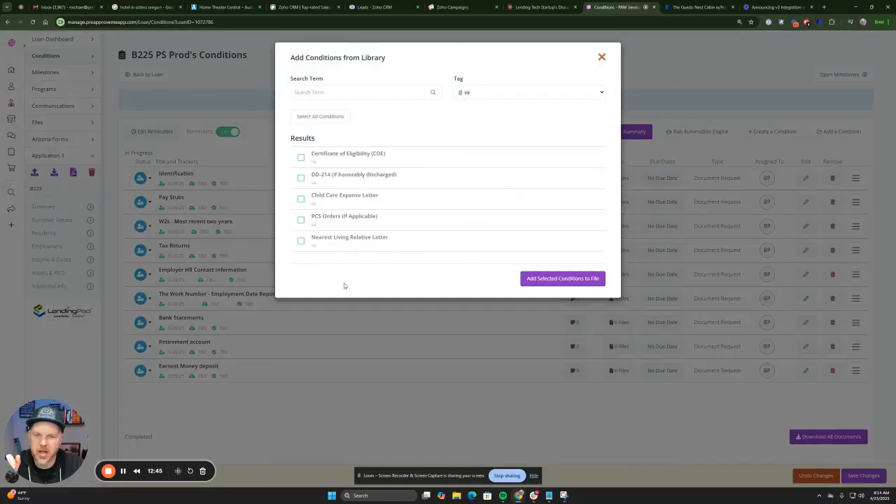
{"action": "left_click", "coordinate": [315, 118]}
{"action": "left_click", "coordinate": [540, 279]}
{"action": "scroll", "coordinate": [299, 168], "scroll_direction": "down", "scroll_amount": 2}
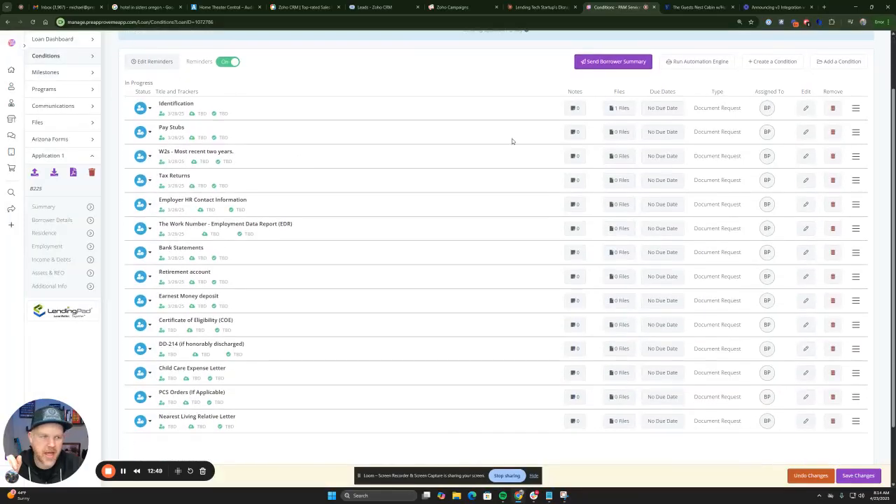
Review the types available for a new condition, cancel its creation and return to the loan dashboard.
{"action": "scroll", "coordinate": [514, 143], "scroll_direction": "up", "scroll_amount": 2}
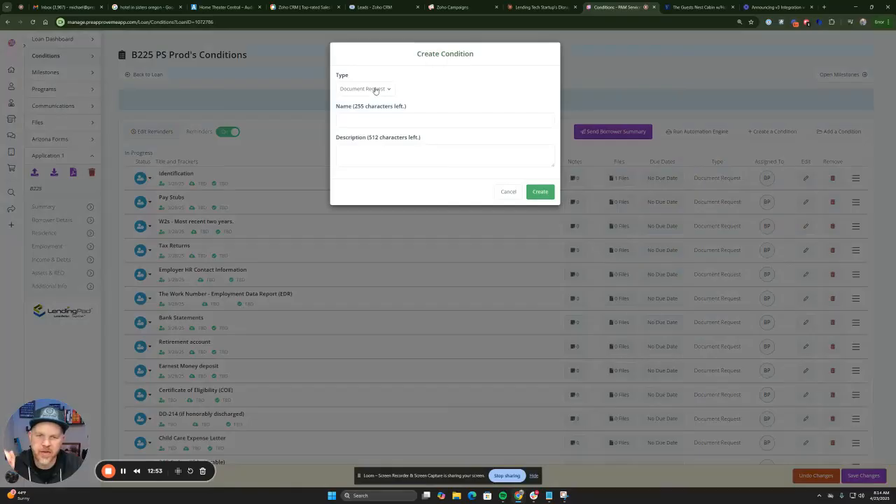
{"action": "left_click", "coordinate": [376, 90]}
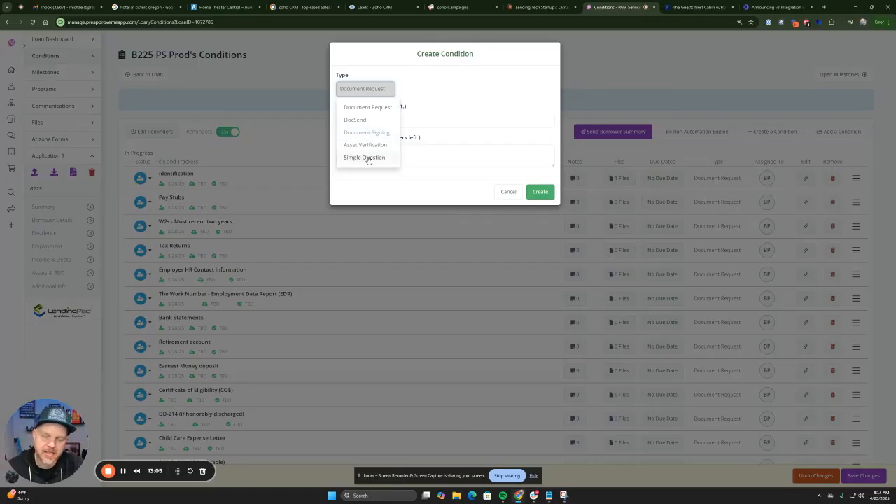
{"action": "left_click", "coordinate": [508, 191]}
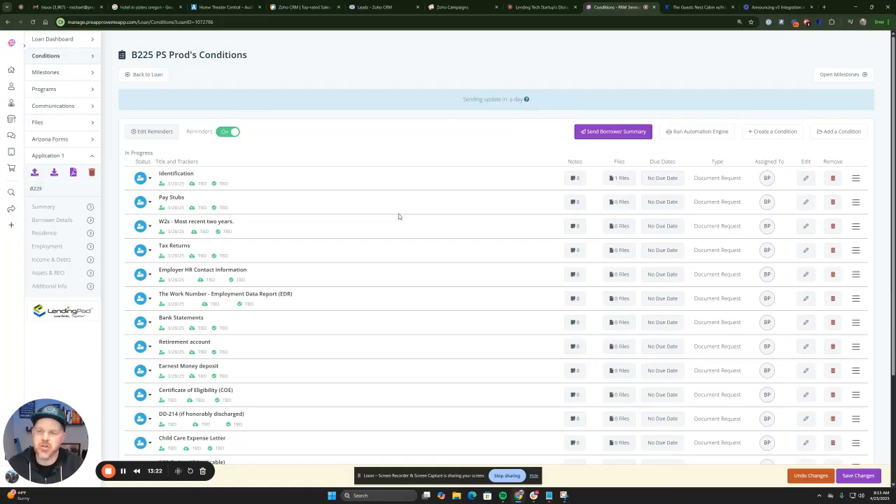
{"action": "left_click", "coordinate": [132, 75]}
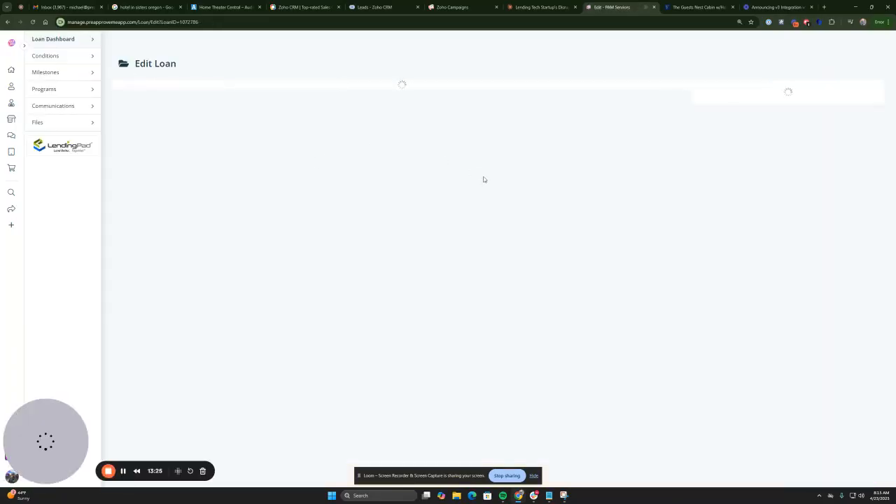